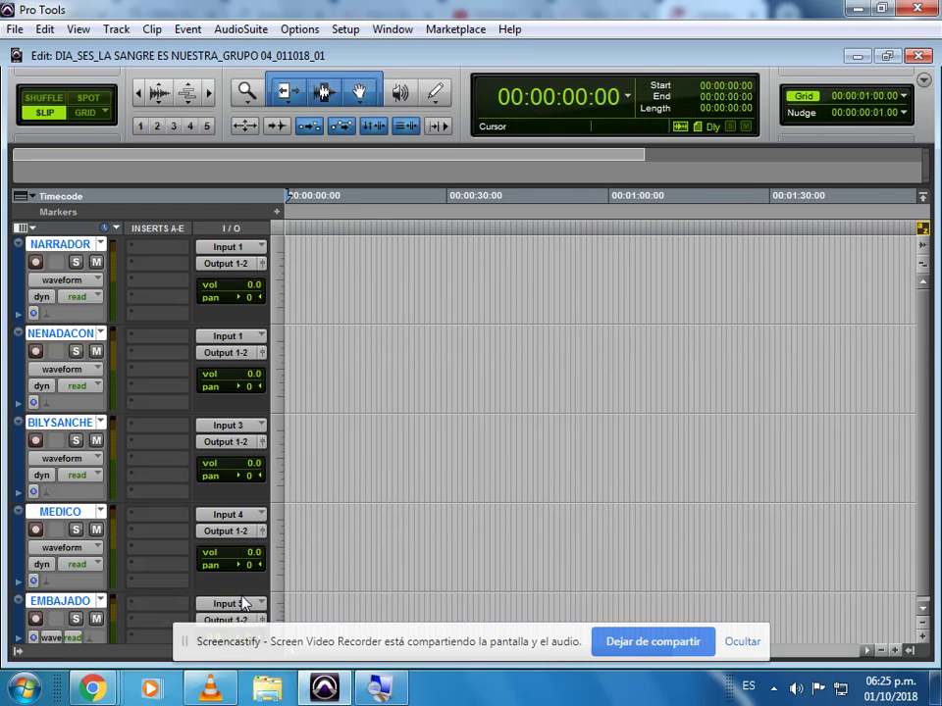
# Step: Switch to Chrome and show the PAUTA-GUION DE ADAPTACION SONOMONTAJE PDF
pyautogui.moveTo(93, 686)
pyautogui.click(279, 601)
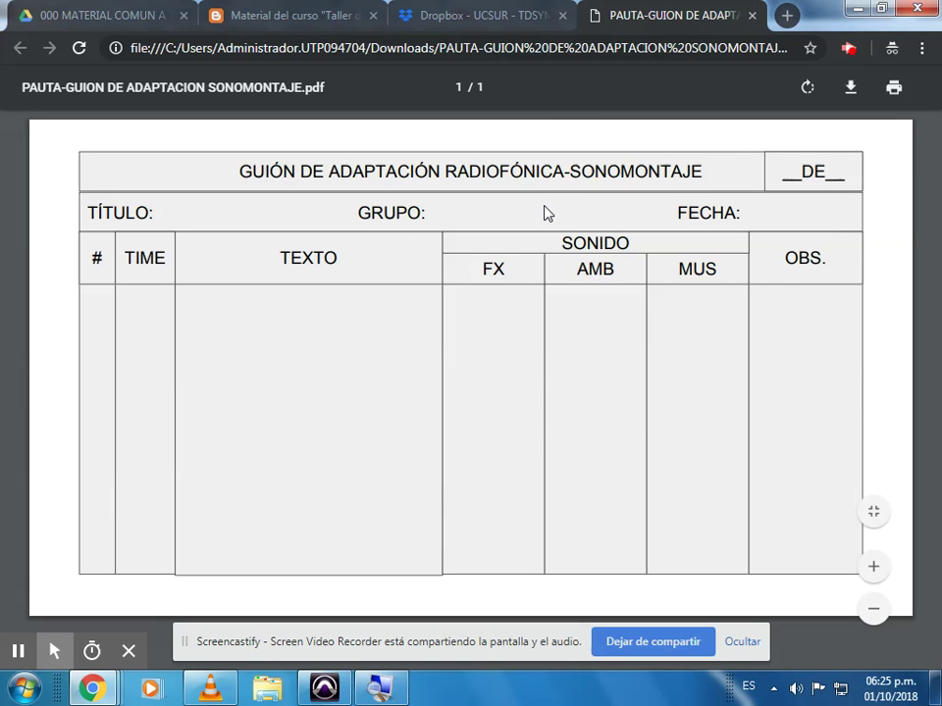
pyautogui.click(850, 90)
pyautogui.click(77, 126)
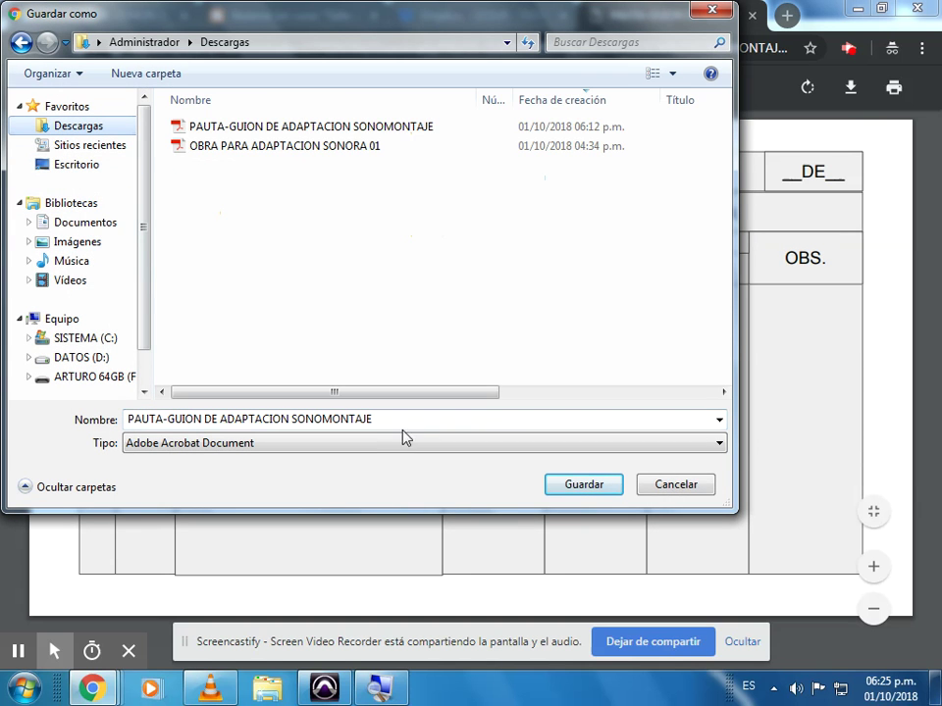
pyautogui.click(683, 487)
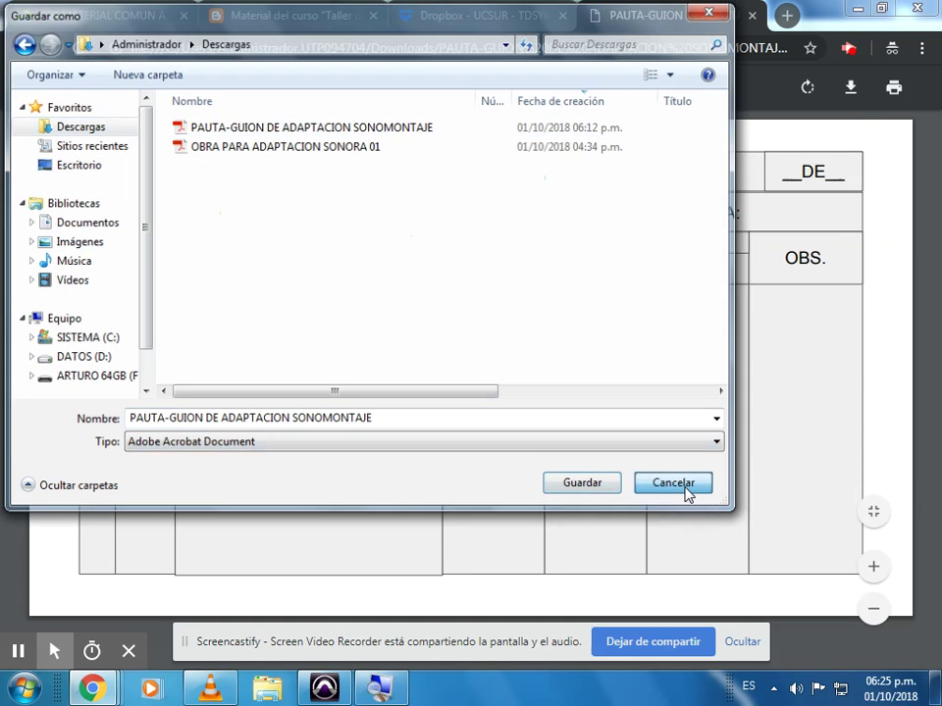
# Step: Search the web for "pdf escape" in a new browser tab and open the PDFescape site
pyautogui.click(787, 15)
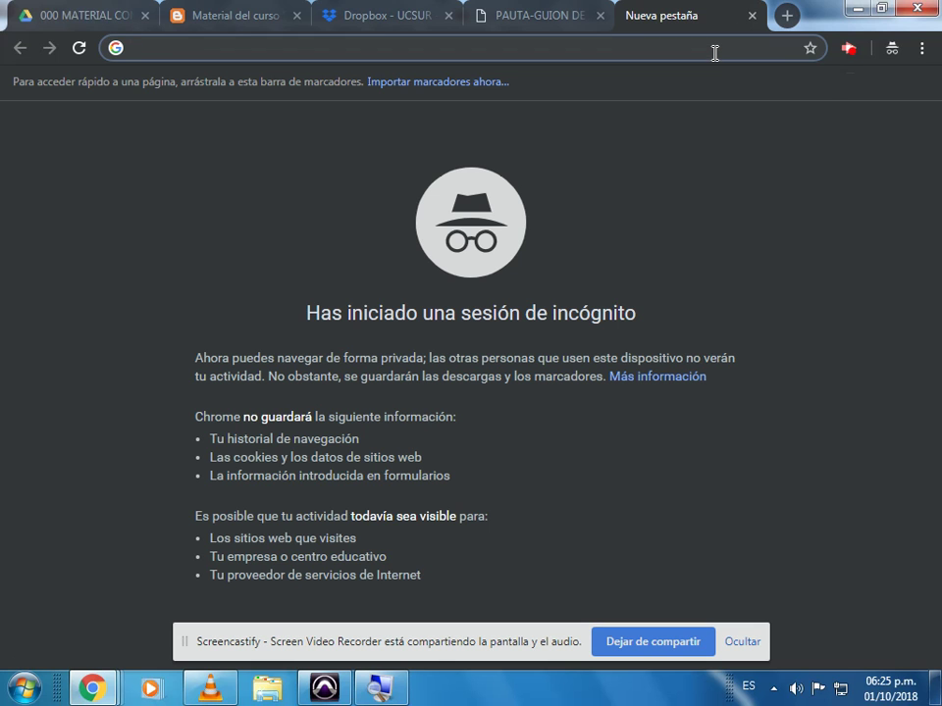
pyautogui.write('pdf escape')
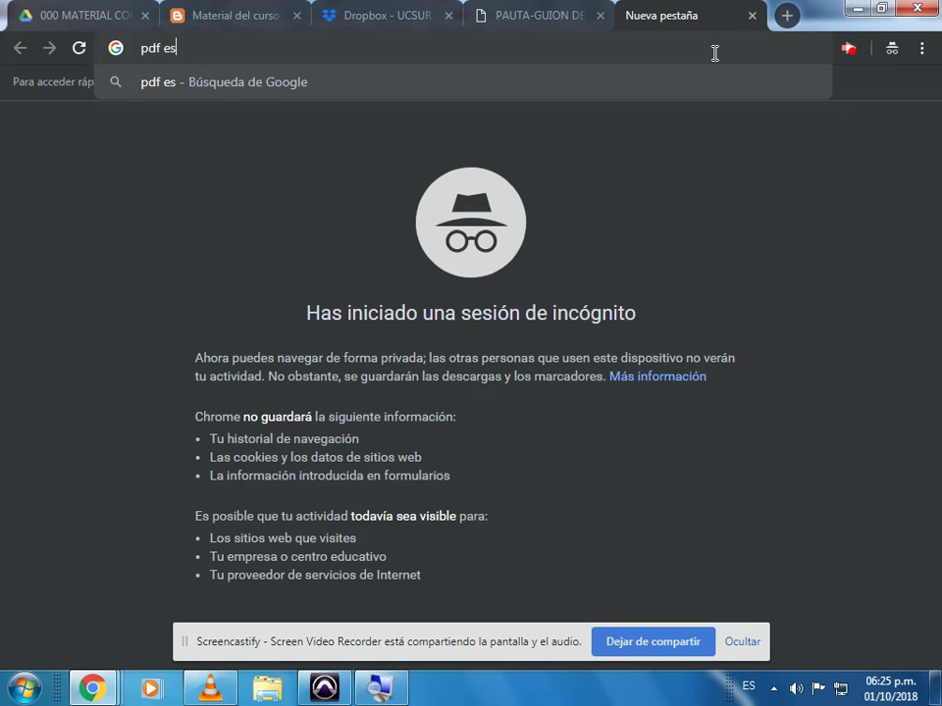
pyautogui.press('Return')
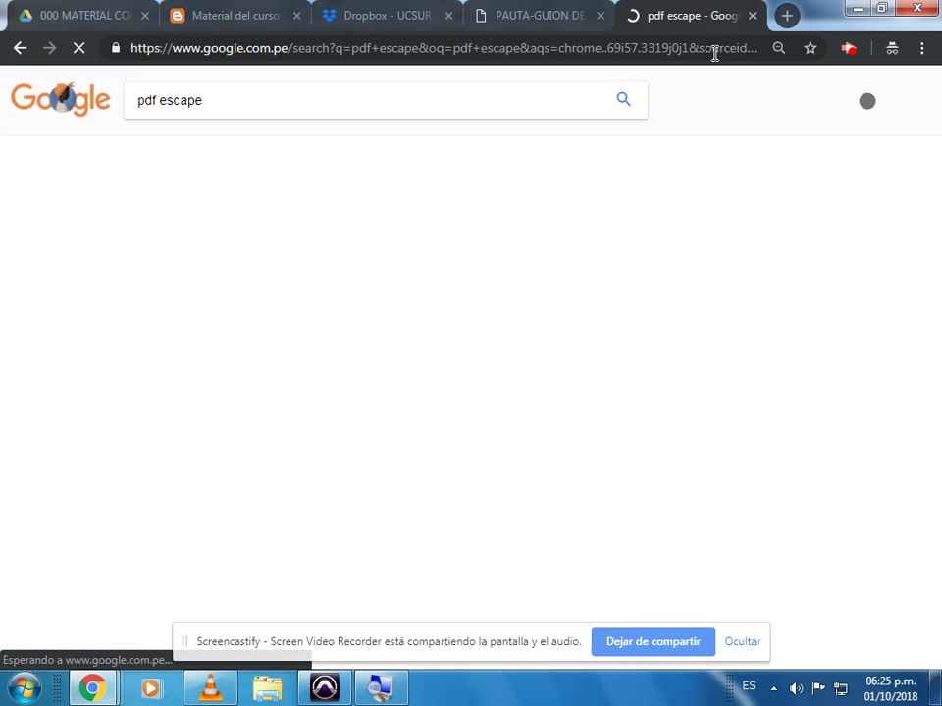
pyautogui.click(297, 220)
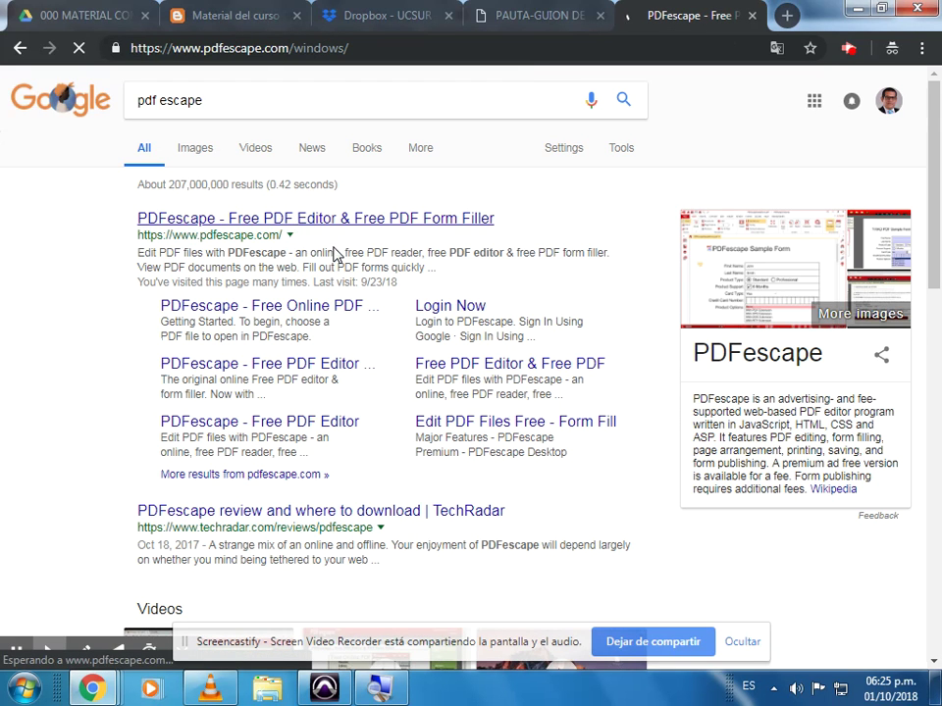
# Step: Locate the PAUTA-GUION DE ADAPTACION SONOMONTAJE file in the Descargas folder in File Explorer, and return to the PDFescape page
pyautogui.click(270, 692)
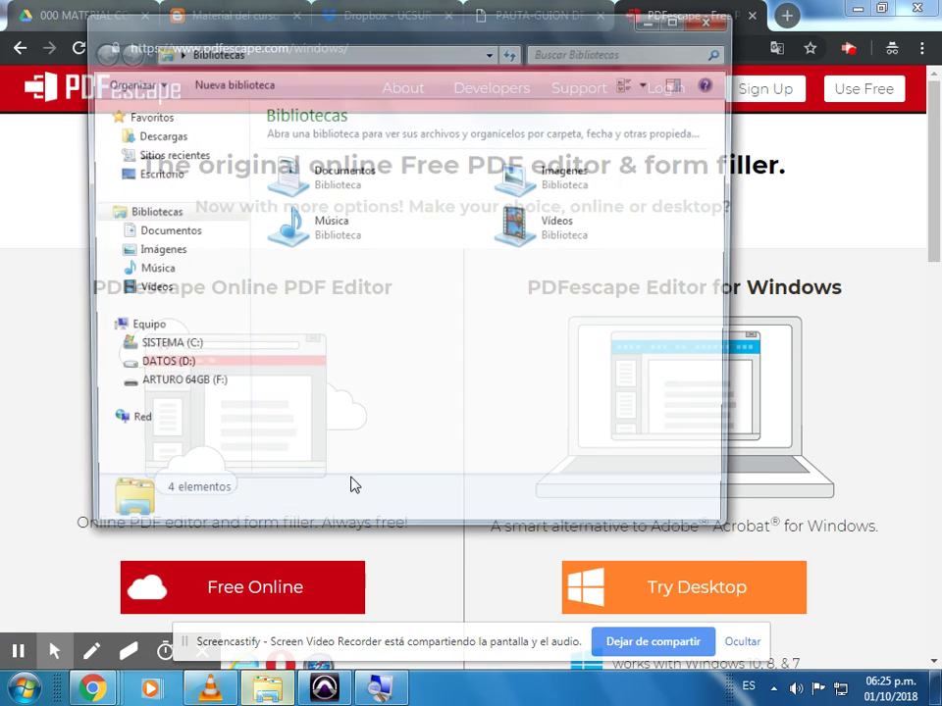
pyautogui.click(153, 140)
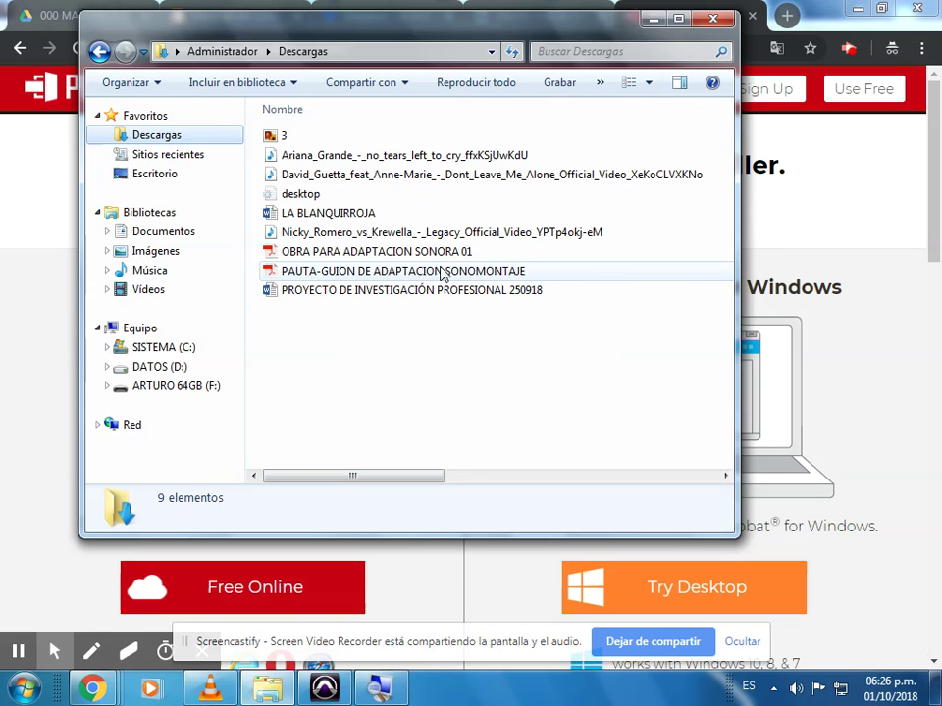
pyautogui.click(34, 247)
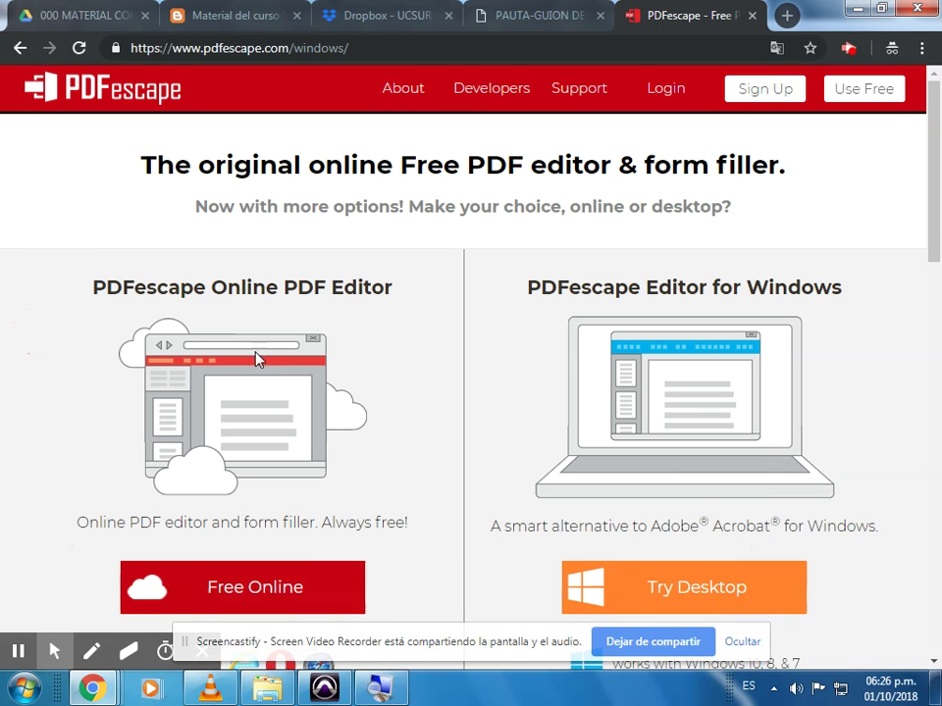
# Step: Upload PAUTA-GUION DE ADAPTACION SONOMONTAJE from the Descargas folder into PDFescape's free online editor
pyautogui.click(275, 601)
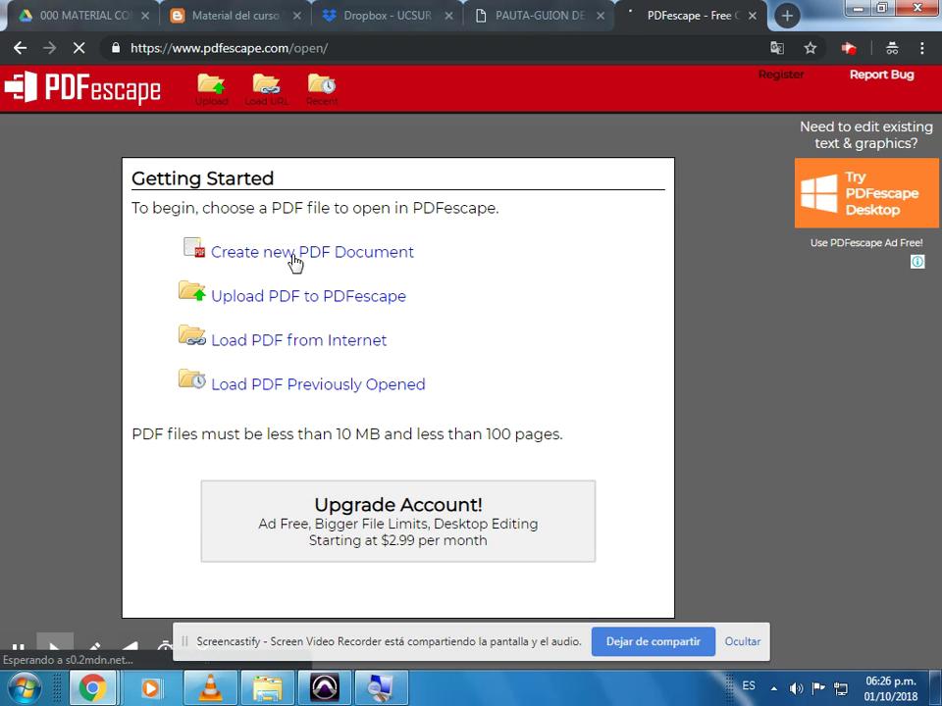
pyautogui.click(280, 300)
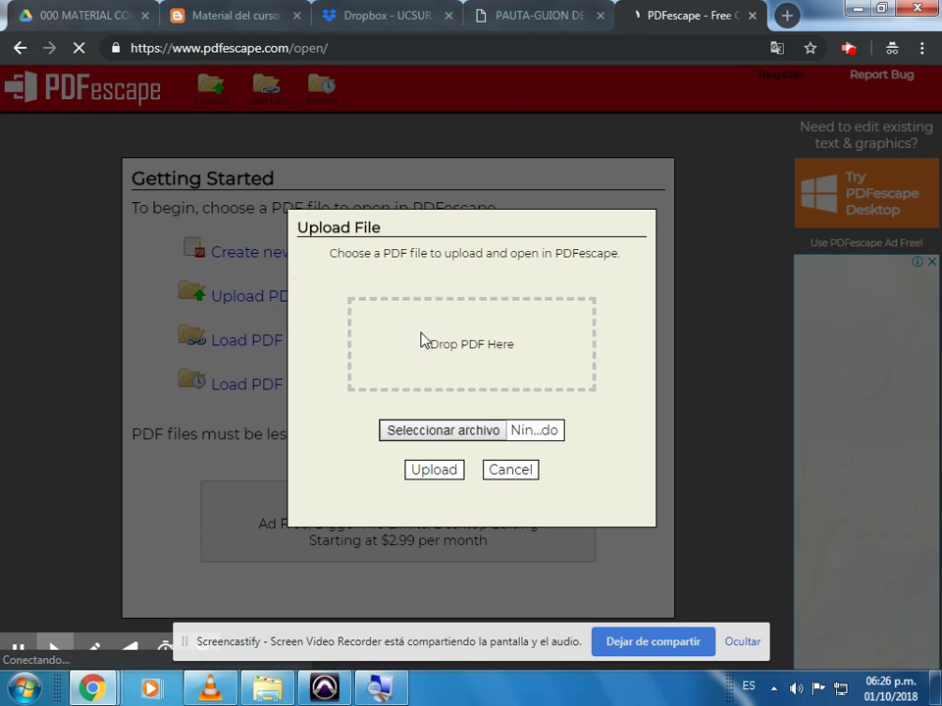
pyautogui.click(431, 434)
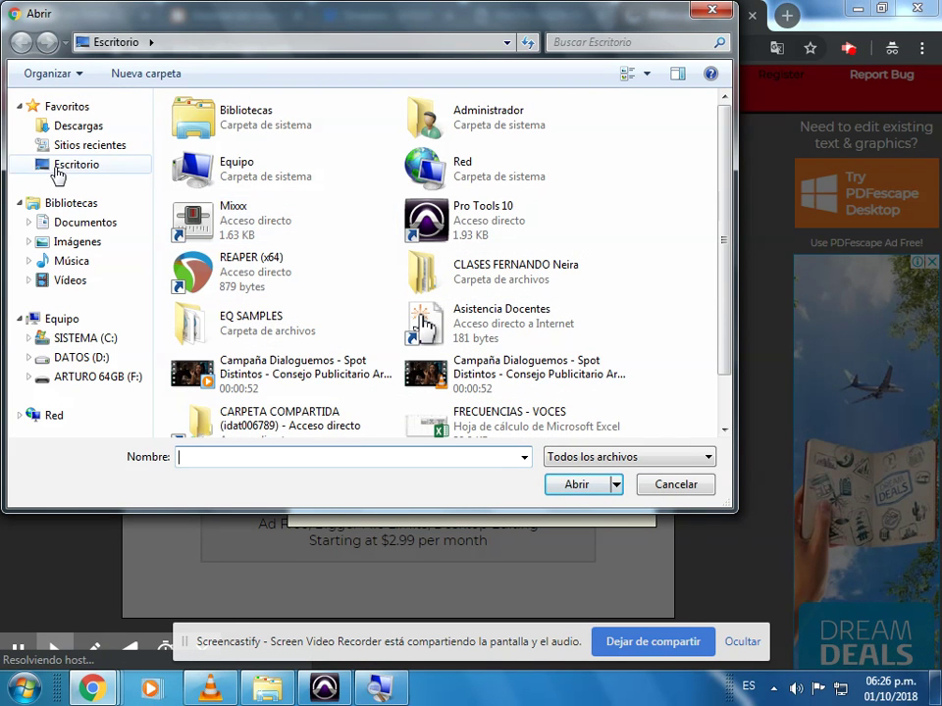
pyautogui.click(77, 125)
pyautogui.doubleClick(331, 129)
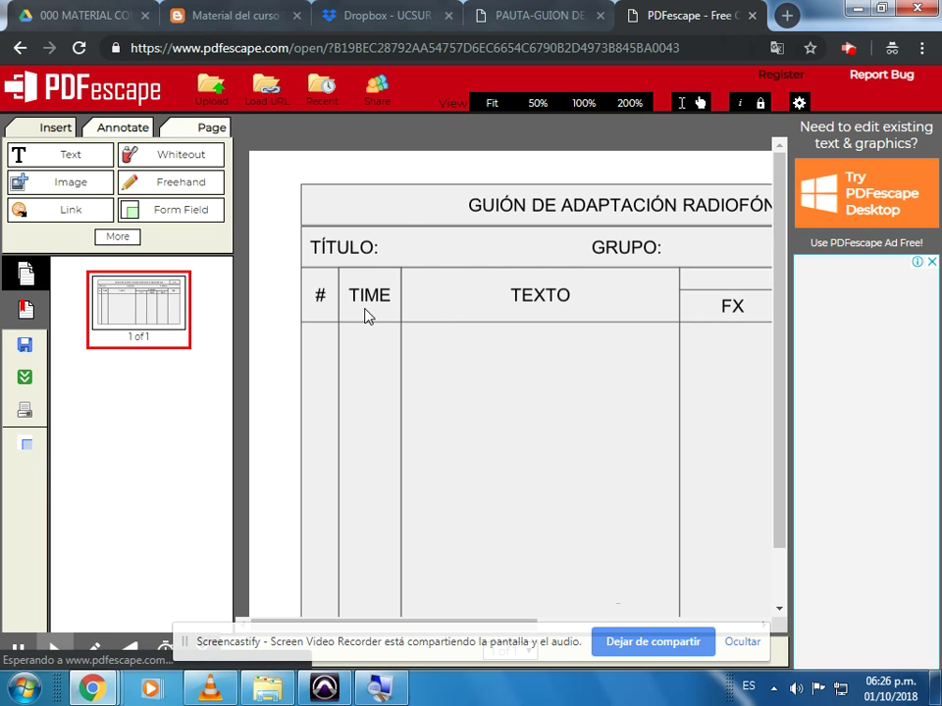
# Step: Place a new text object right after the TÍTULO label in the script template
pyautogui.moveTo(774, 498); pyautogui.dragTo(783, 389)
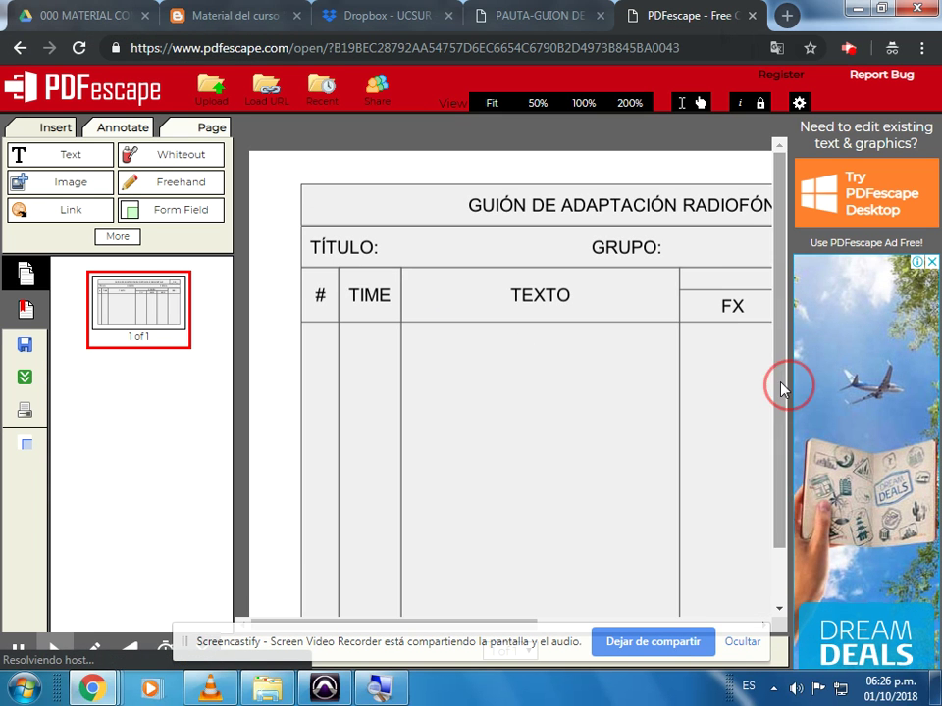
pyautogui.click(78, 163)
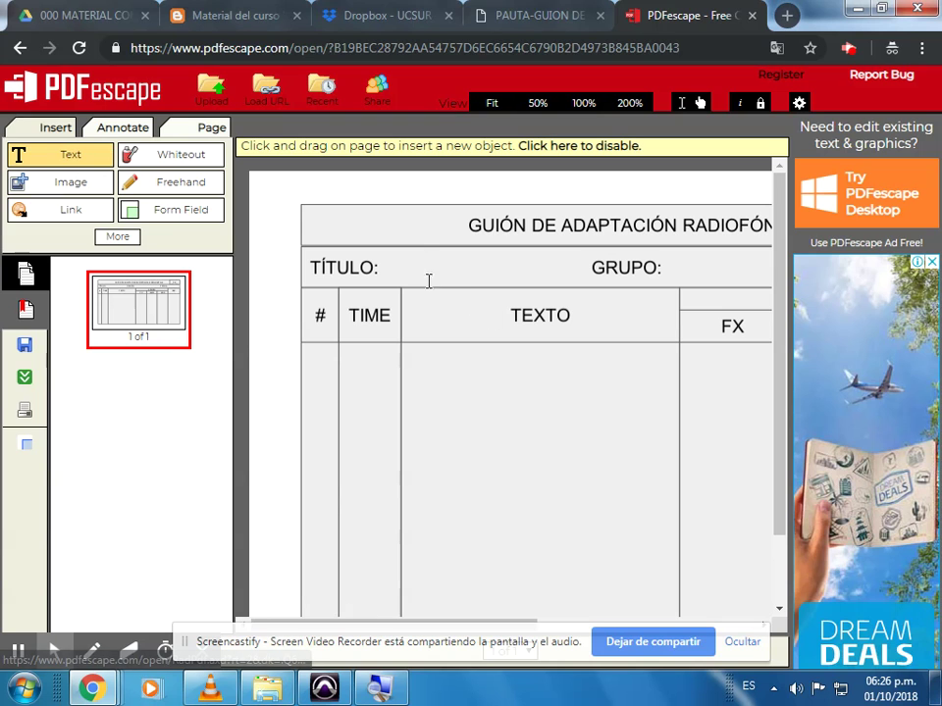
pyautogui.click(382, 267)
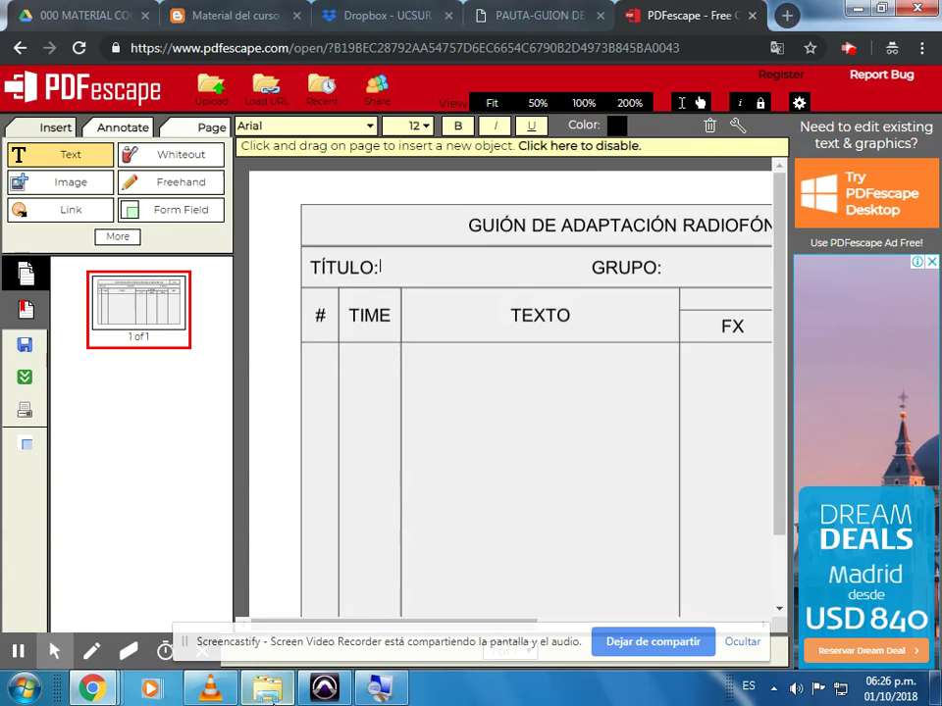
# Step: Switch to Pro Tools to check the work's title in the session name, and return to the PDFescape document
pyautogui.hotkey('alt', 'Tab')
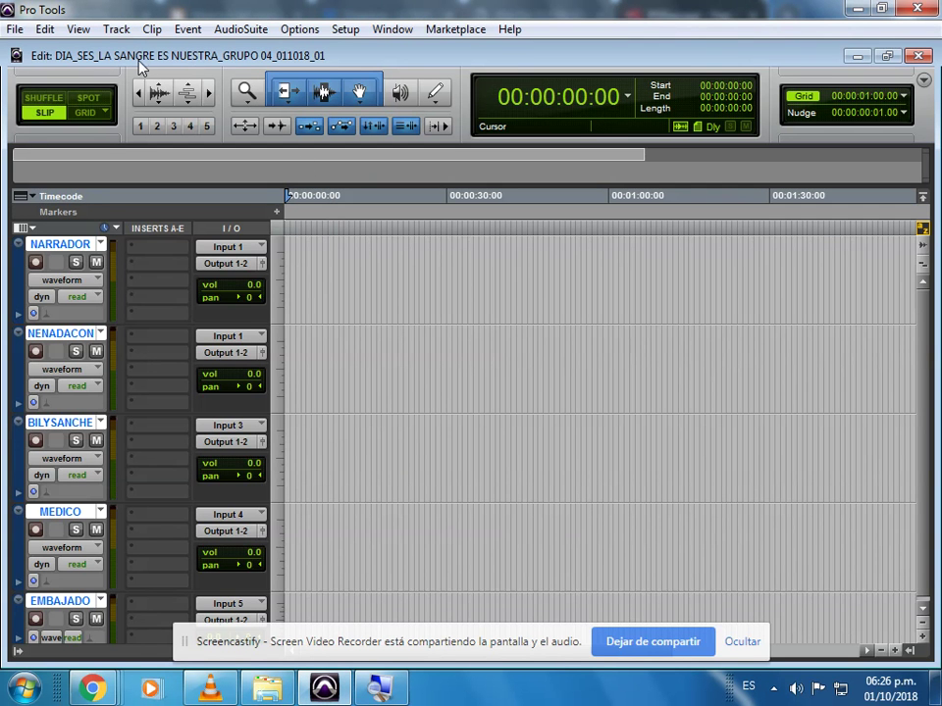
pyautogui.moveTo(109, 693)
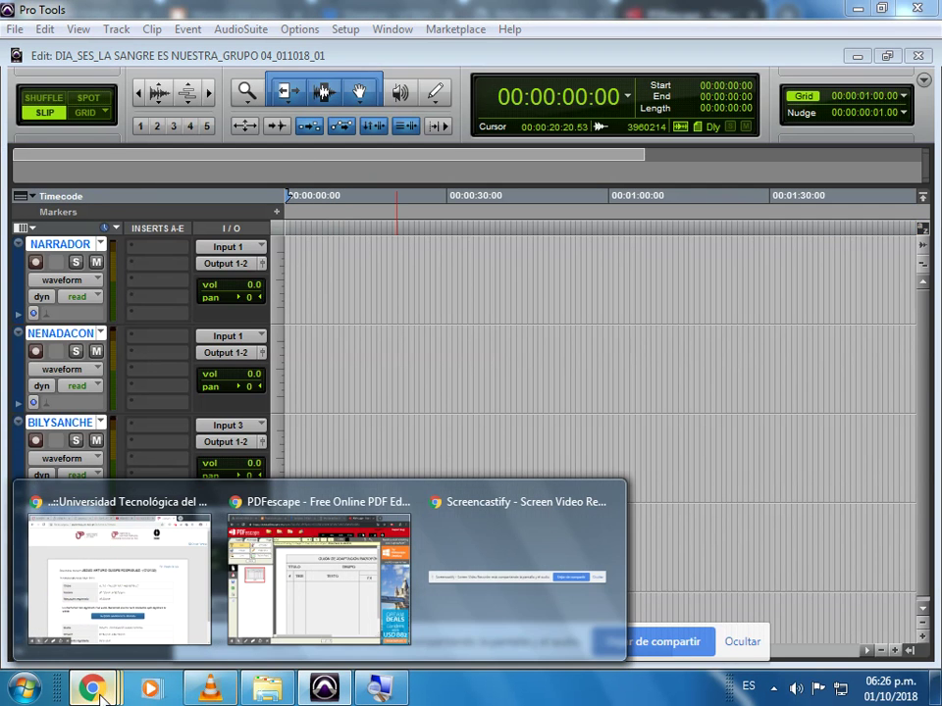
pyautogui.click(313, 579)
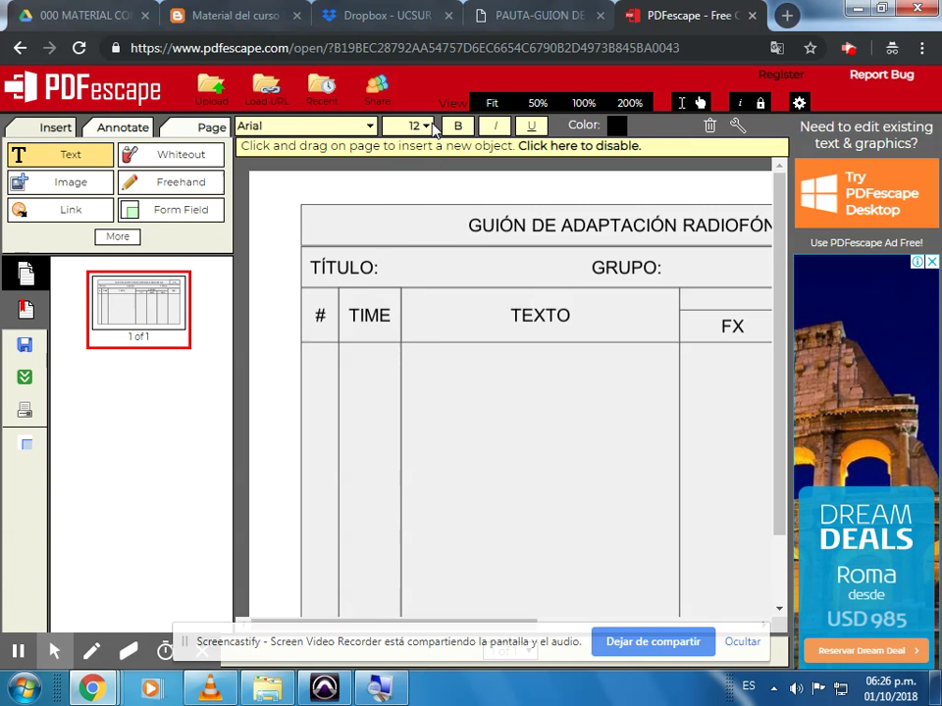
# Step: Format the text object after TÍTULO with font size 15, bold and blue
pyautogui.click(420, 126)
pyautogui.click(399, 432)
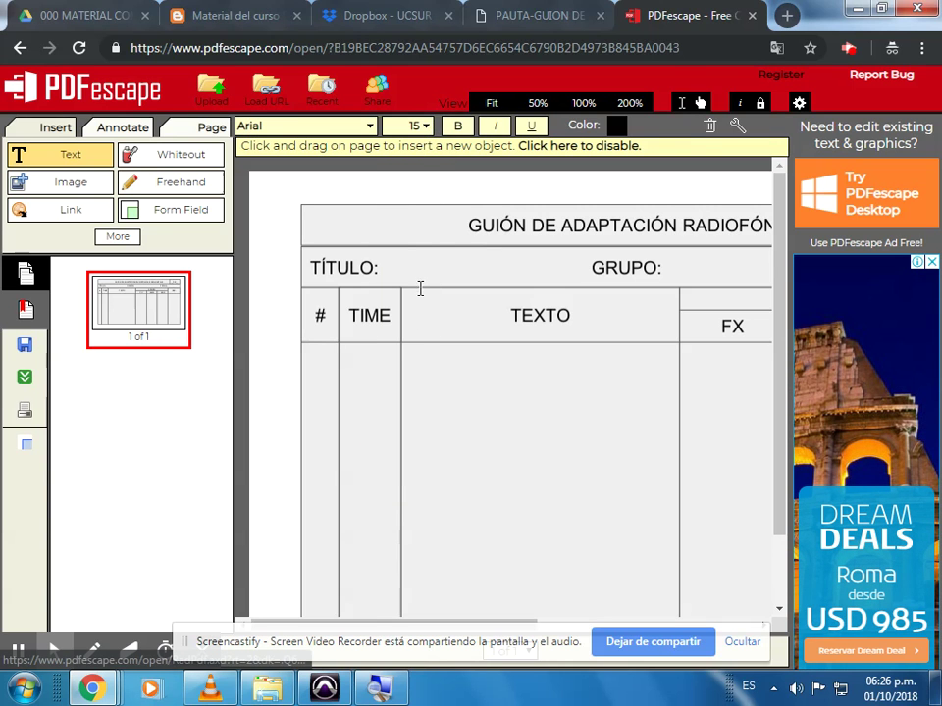
pyautogui.click(382, 267)
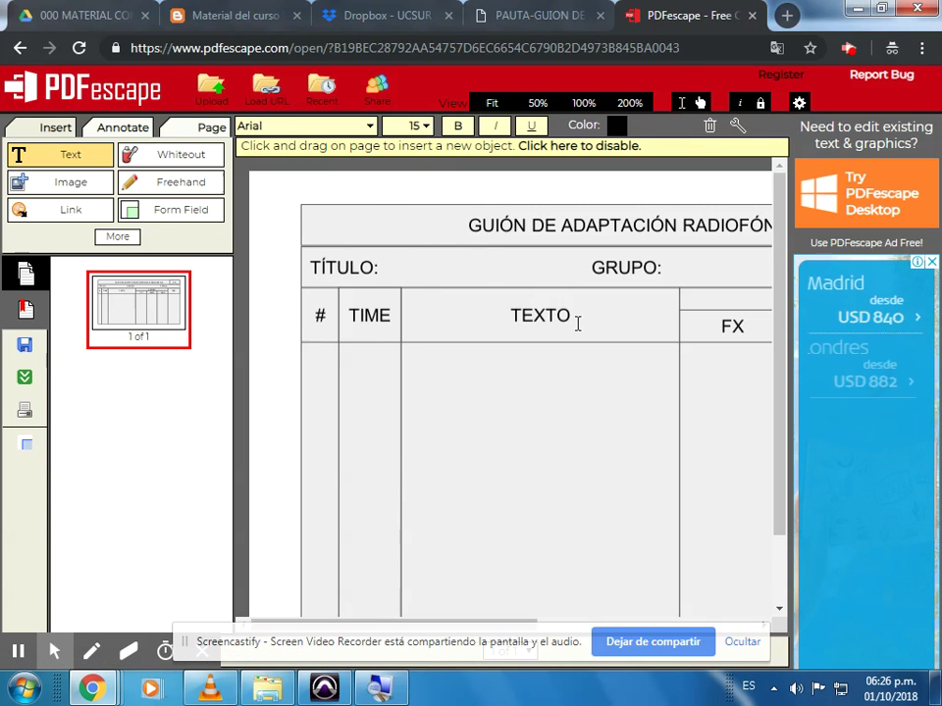
pyautogui.write('la')
pyautogui.press('BackSpace')
pyautogui.press('BackSpace')
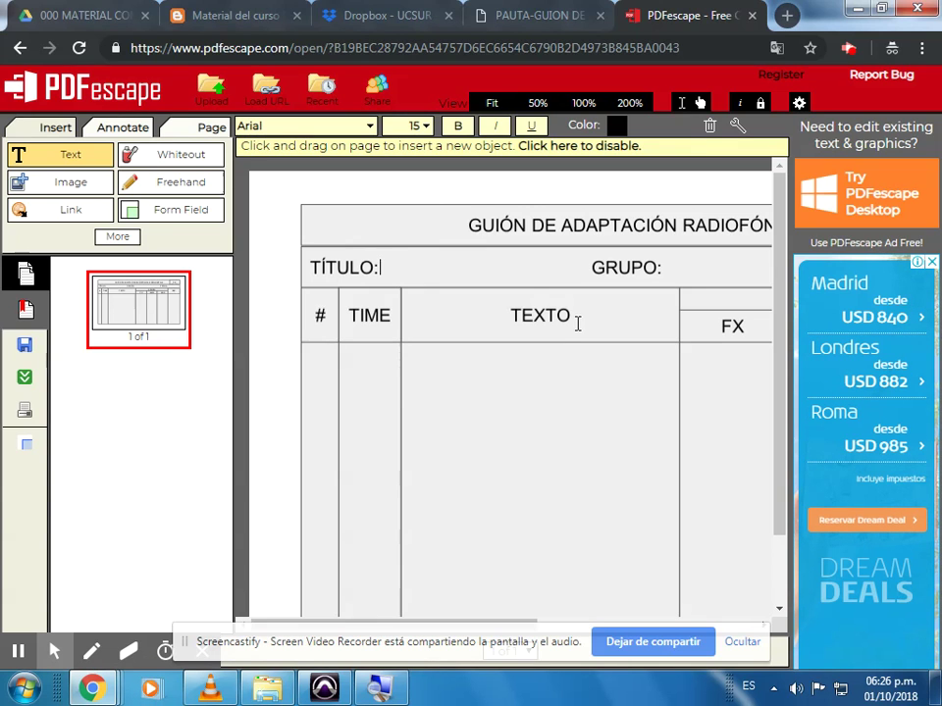
pyautogui.click(457, 126)
pyautogui.click(616, 125)
pyautogui.click(670, 178)
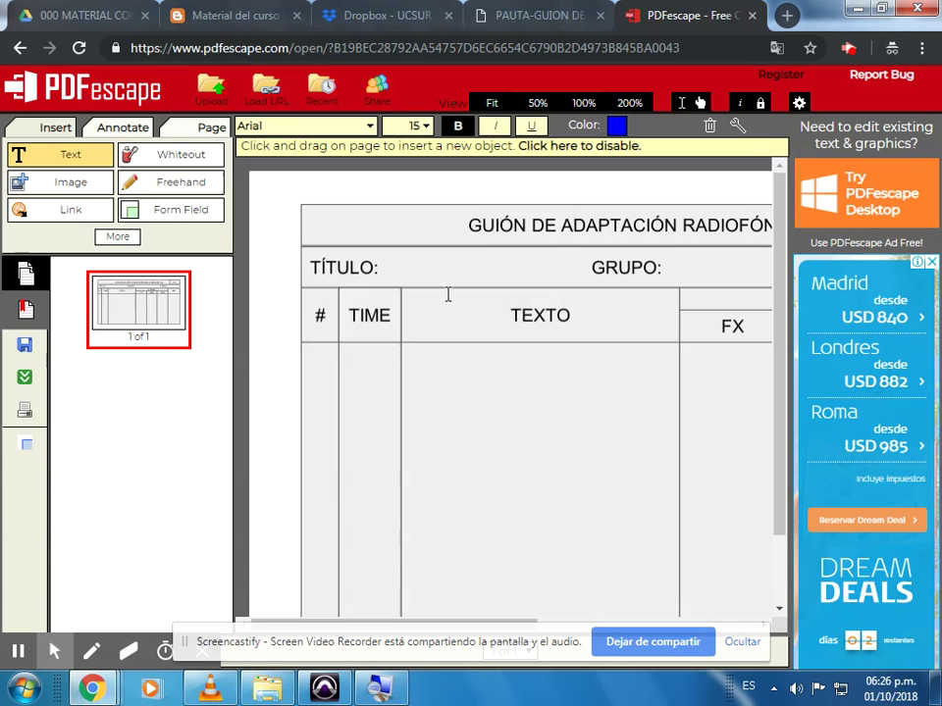
# Step: Enter LA SANGRE ES NUESTRA as the title and shift the text slightly away from the TÍTULO label
pyautogui.write('LA SABN')
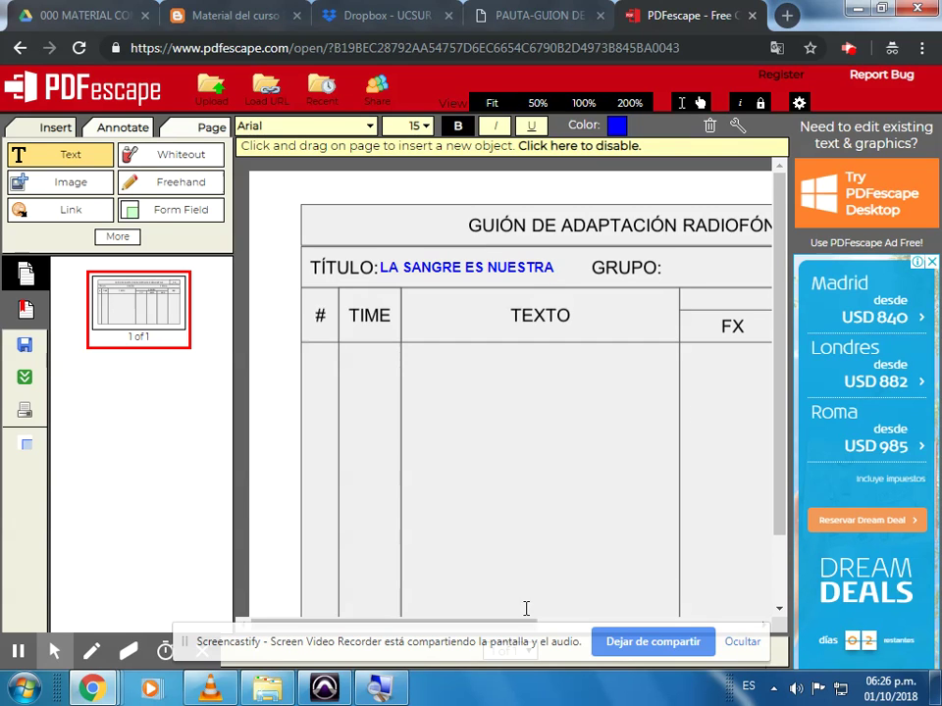
pyautogui.scroll(-1, 607, 485)
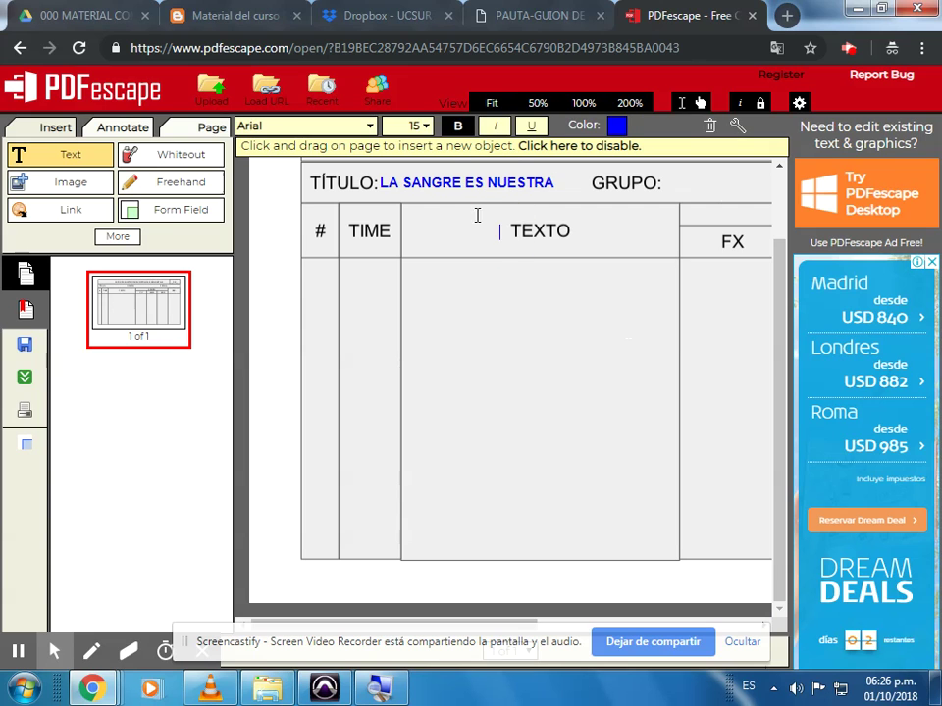
pyautogui.moveTo(464, 186)
pyautogui.mouseDown()
pyautogui.moveTo(489, 186)
pyautogui.moveTo(474, 186)
pyautogui.mouseUp()
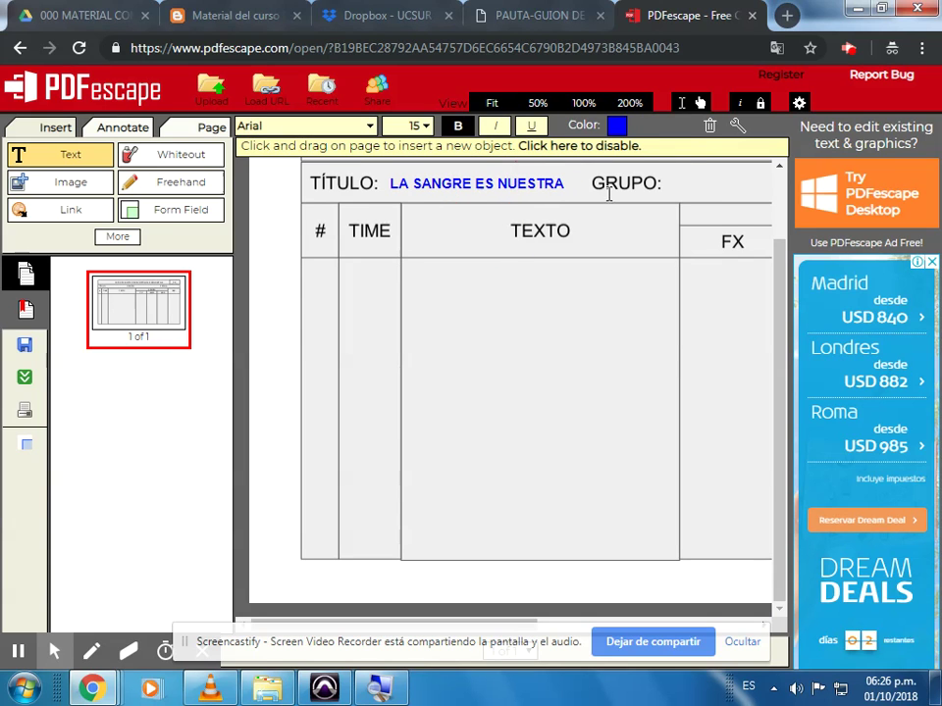
# Step: Add the text GRUPO 04 after the GRUPO label
pyautogui.click(675, 183)
pyautogui.write('GRUPO 04')
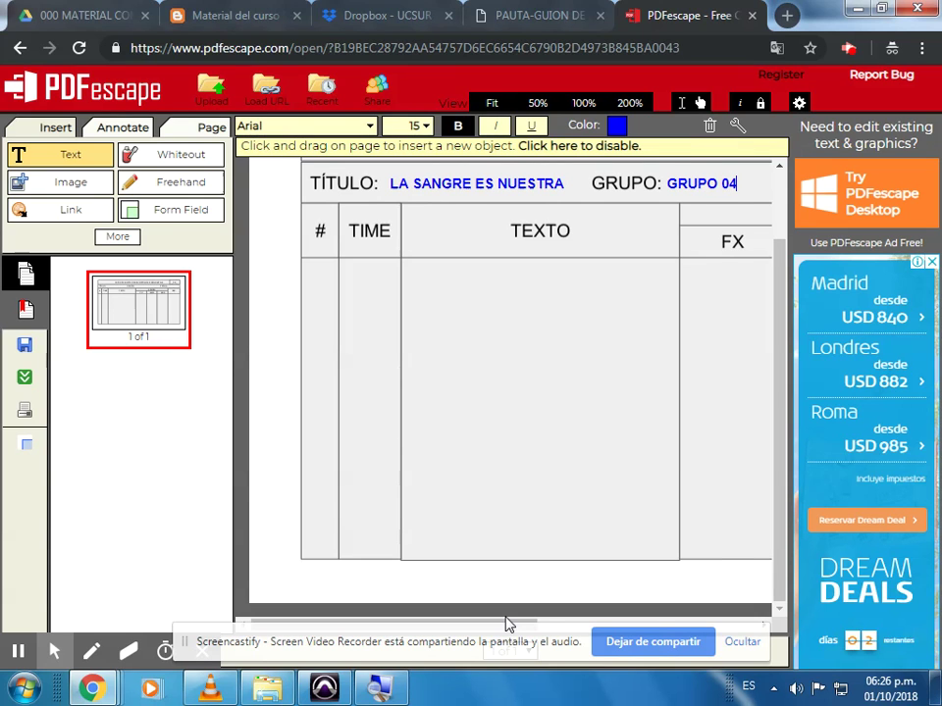
pyautogui.click(571, 613)
# Step: Restore and resize the browser window clear of the screen-sharing bar, widened across the screen, and bring the FECHA field into view
pyautogui.click(778, 600)
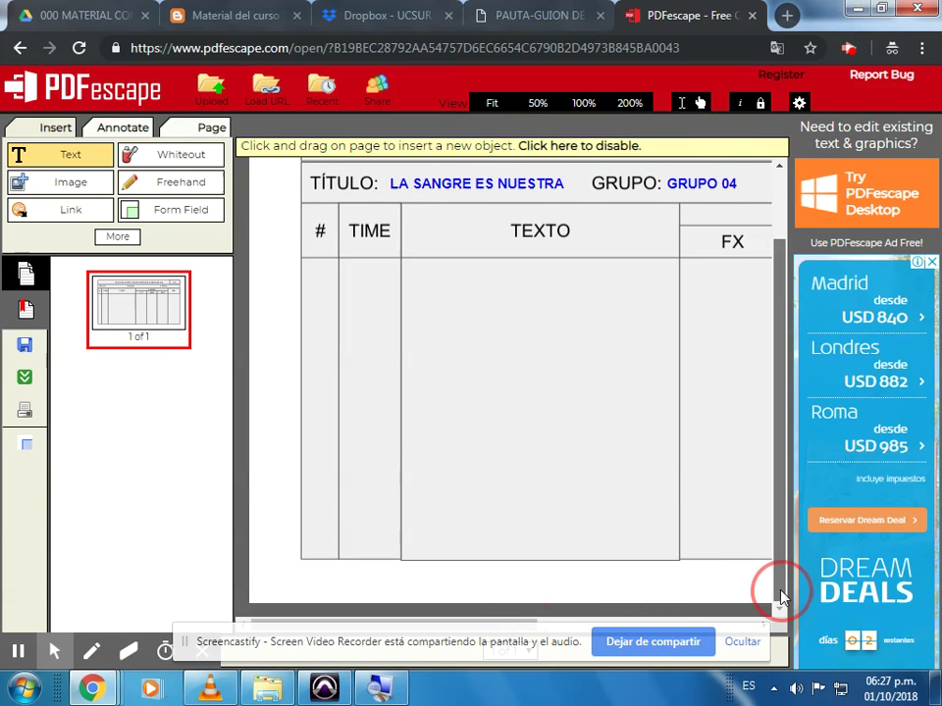
pyautogui.click(881, 8)
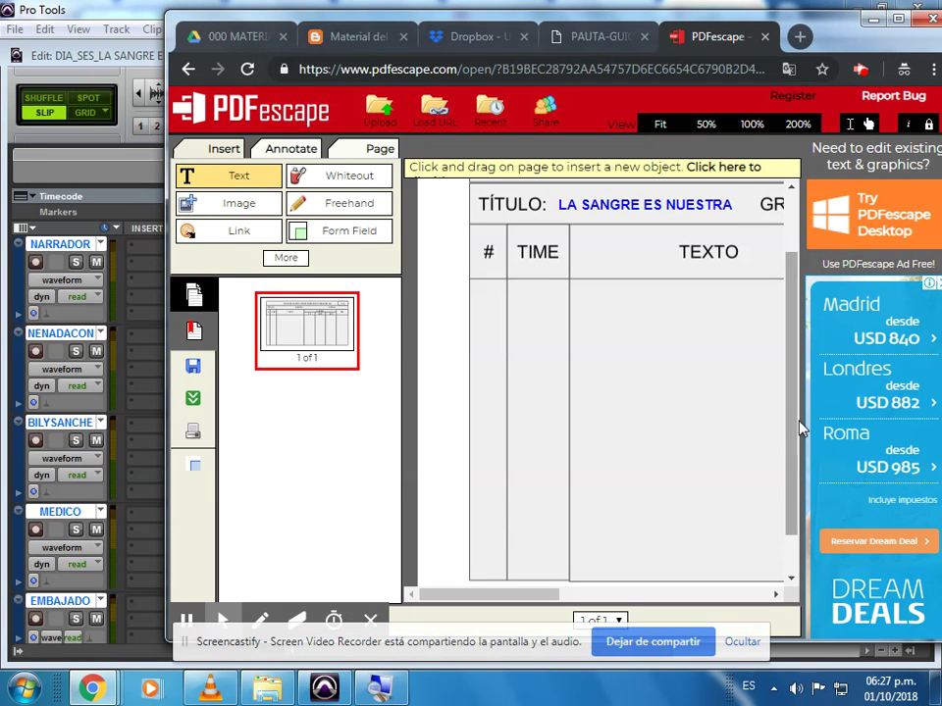
pyautogui.moveTo(863, 44); pyautogui.dragTo(799, 16)
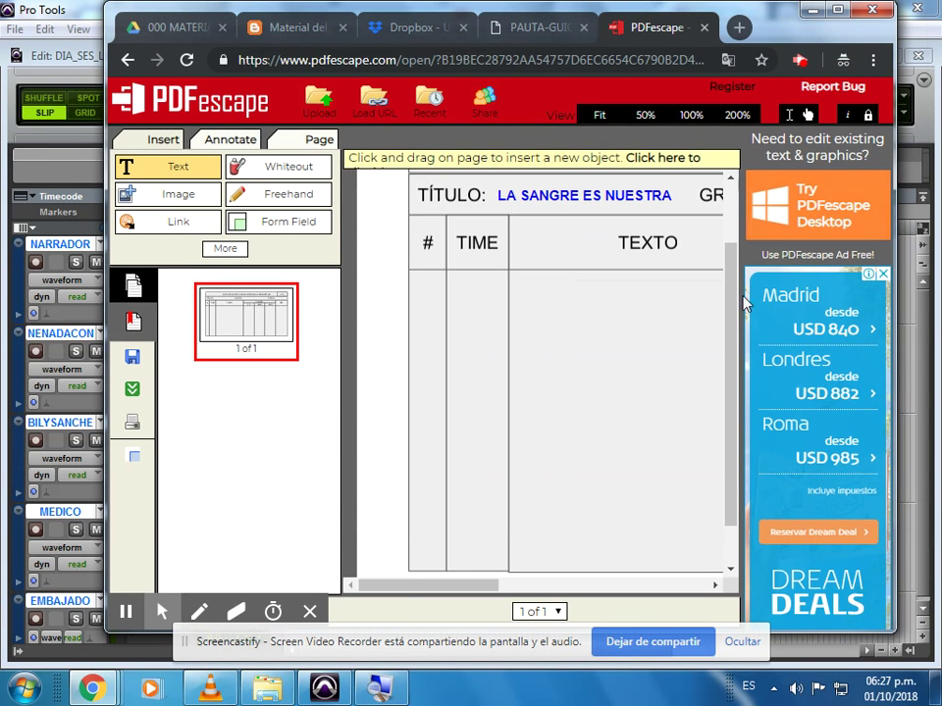
pyautogui.moveTo(115, 250); pyautogui.dragTo(22, 249)
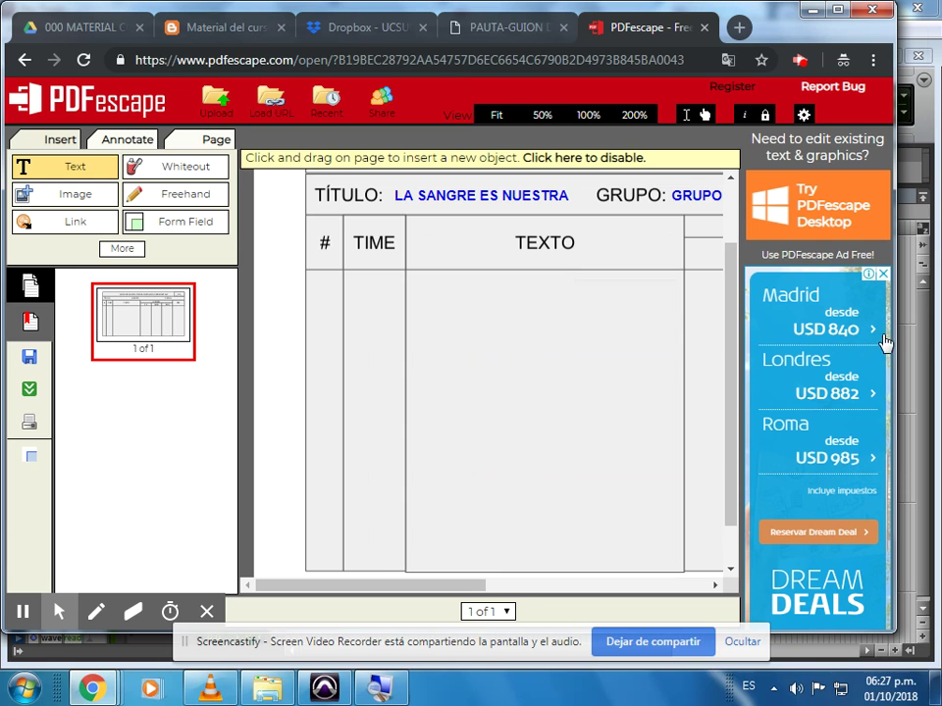
pyautogui.moveTo(893, 320); pyautogui.dragTo(937, 324)
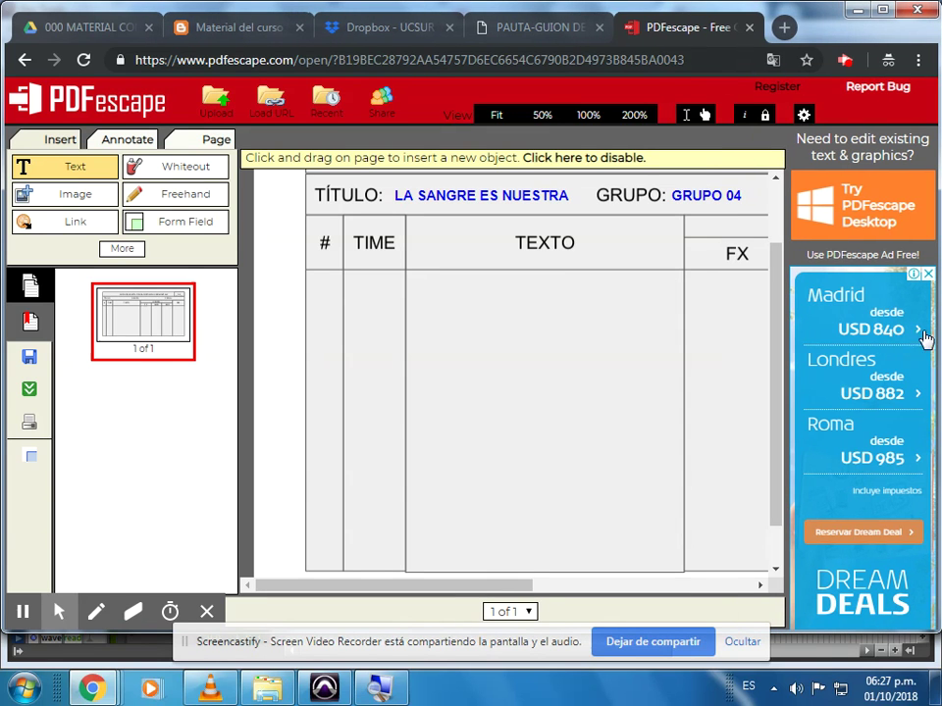
pyautogui.moveTo(524, 585); pyautogui.dragTo(733, 616)
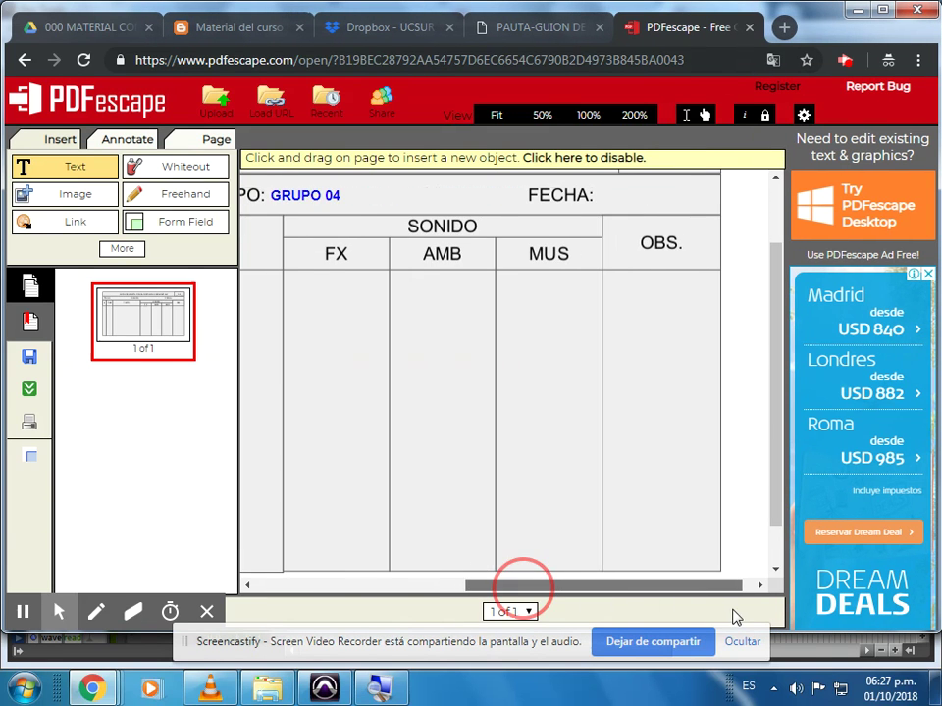
pyautogui.moveTo(775, 499); pyautogui.dragTo(788, 406)
pyautogui.moveTo(725, 588)
pyautogui.mouseDown()
pyautogui.moveTo(517, 585)
pyautogui.moveTo(740, 603)
pyautogui.moveTo(594, 586)
pyautogui.moveTo(715, 598)
pyautogui.moveTo(724, 579)
pyautogui.mouseUp()
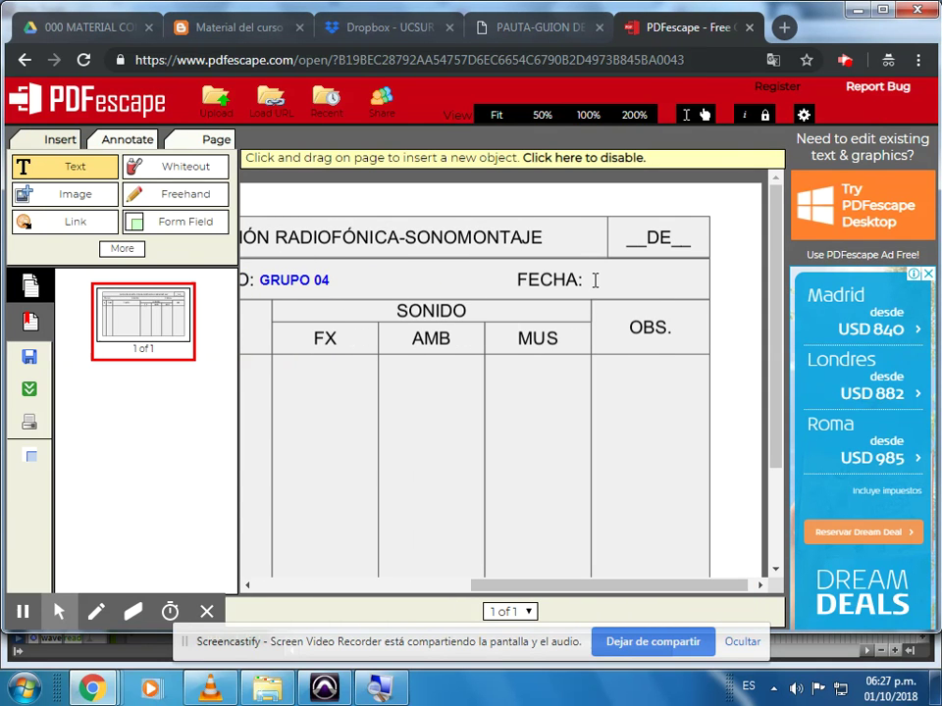
# Step: Enter 01 in the # column and the times 00:00 and 00:05, one below the other, in the TIME column
pyautogui.moveTo(619, 583); pyautogui.dragTo(300, 579)
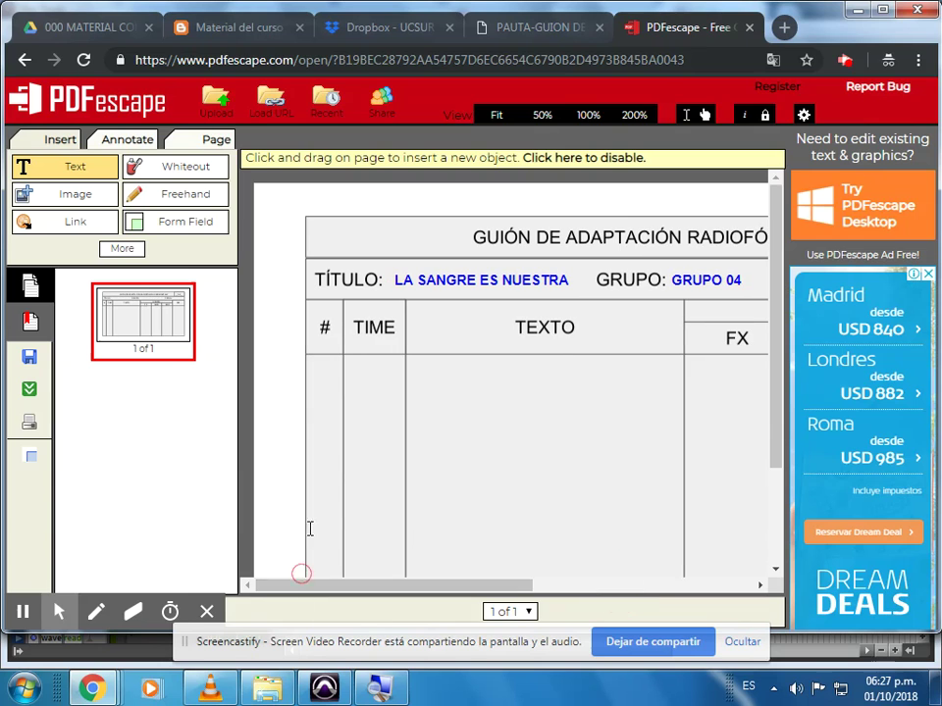
pyautogui.click(318, 374)
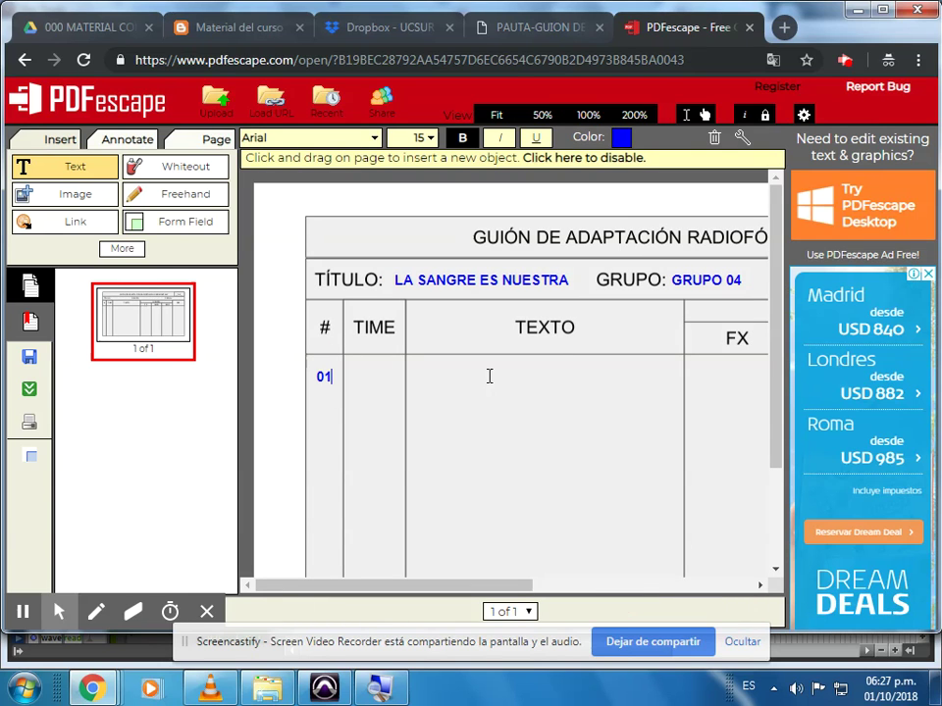
pyautogui.click(348, 373)
pyautogui.click(349, 412)
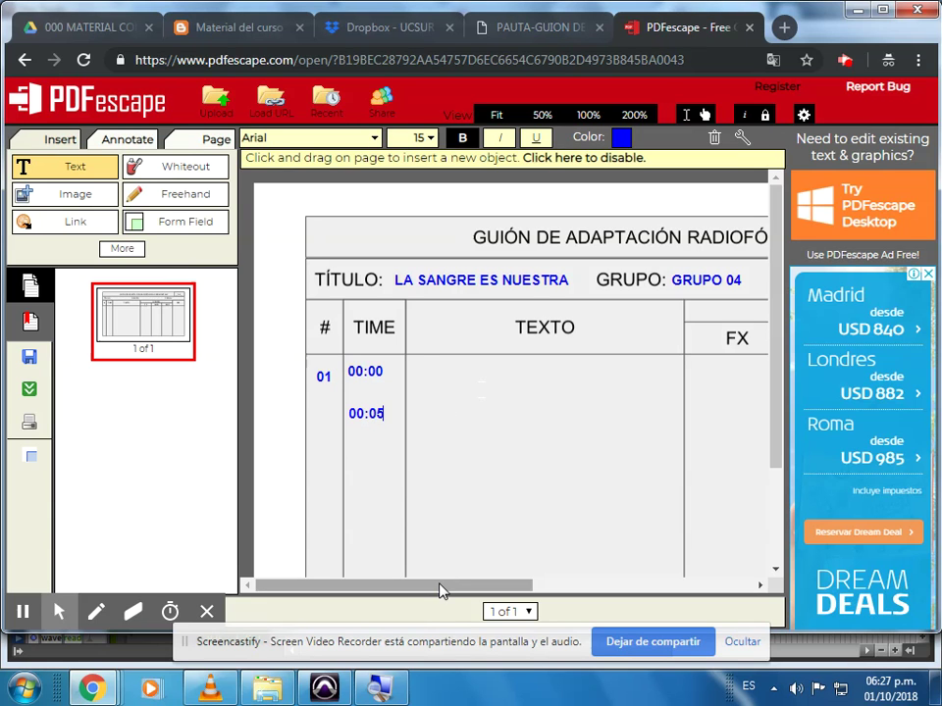
# Step: Add the text MUS 01 at the 00:05 row and place it in the MUS column under SONIDO
pyautogui.moveTo(439, 584); pyautogui.dragTo(576, 591)
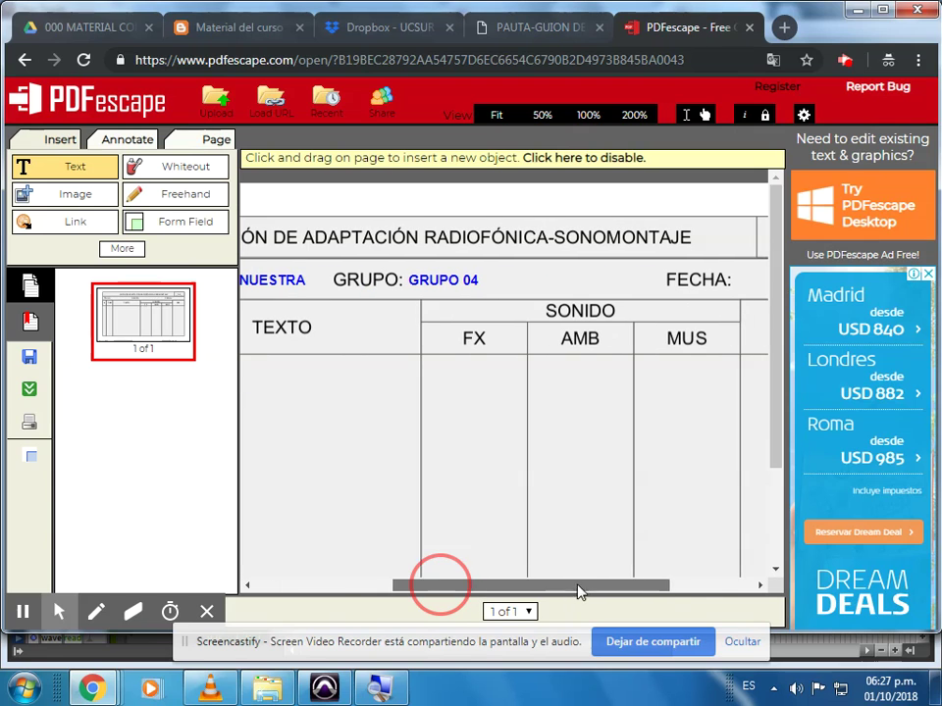
pyautogui.click(535, 411)
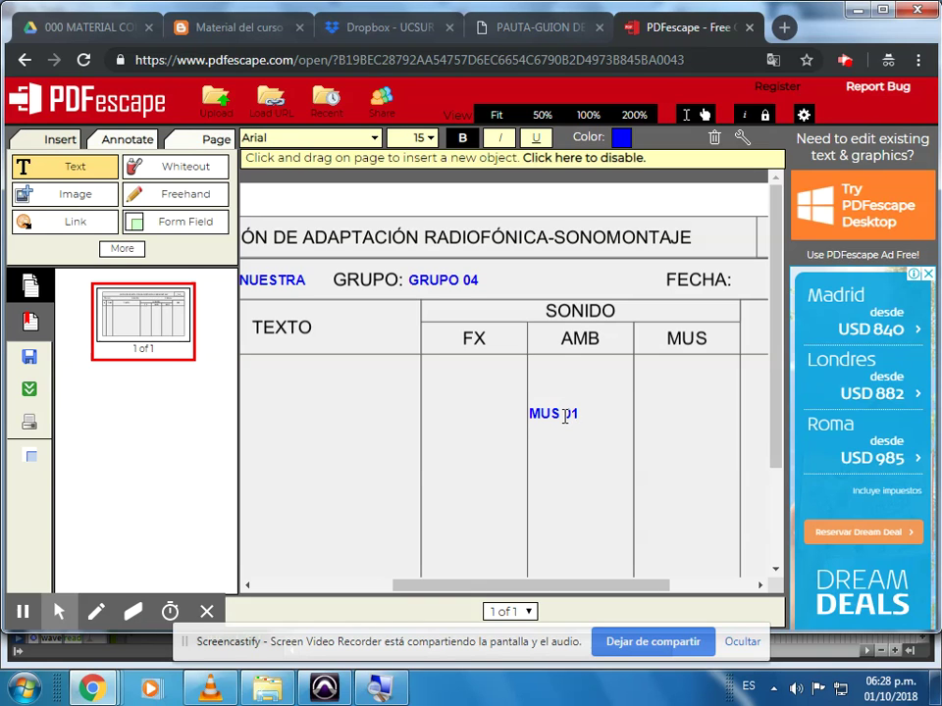
pyautogui.click(603, 443)
pyautogui.moveTo(557, 416); pyautogui.dragTo(680, 413)
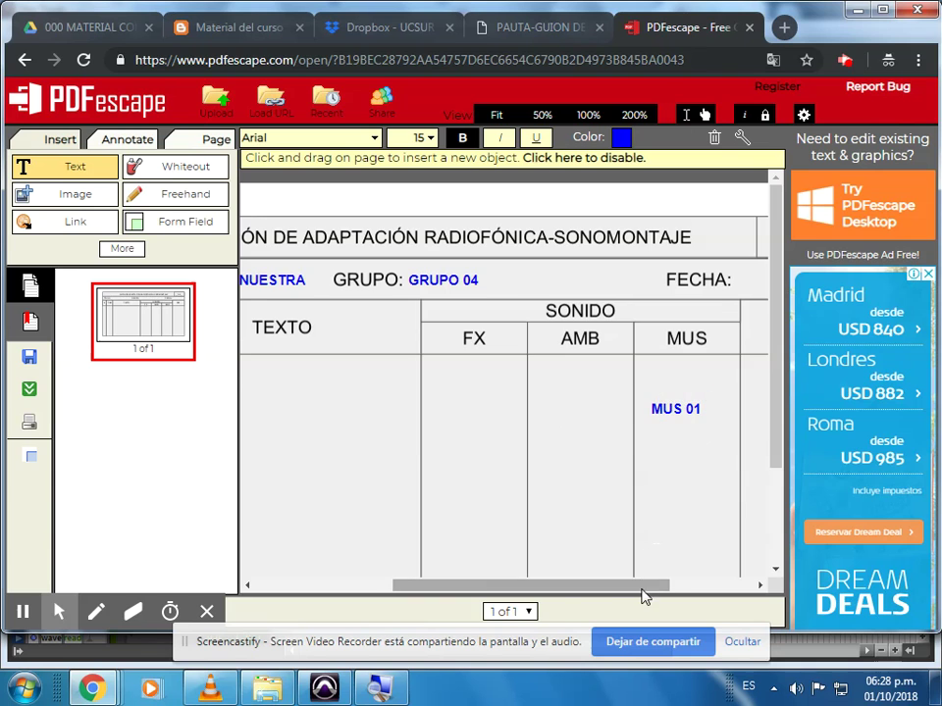
# Step: Add the text NARRADOR: in the TEXTO column beside the 00:05 time
pyautogui.moveTo(643, 586); pyautogui.dragTo(496, 585)
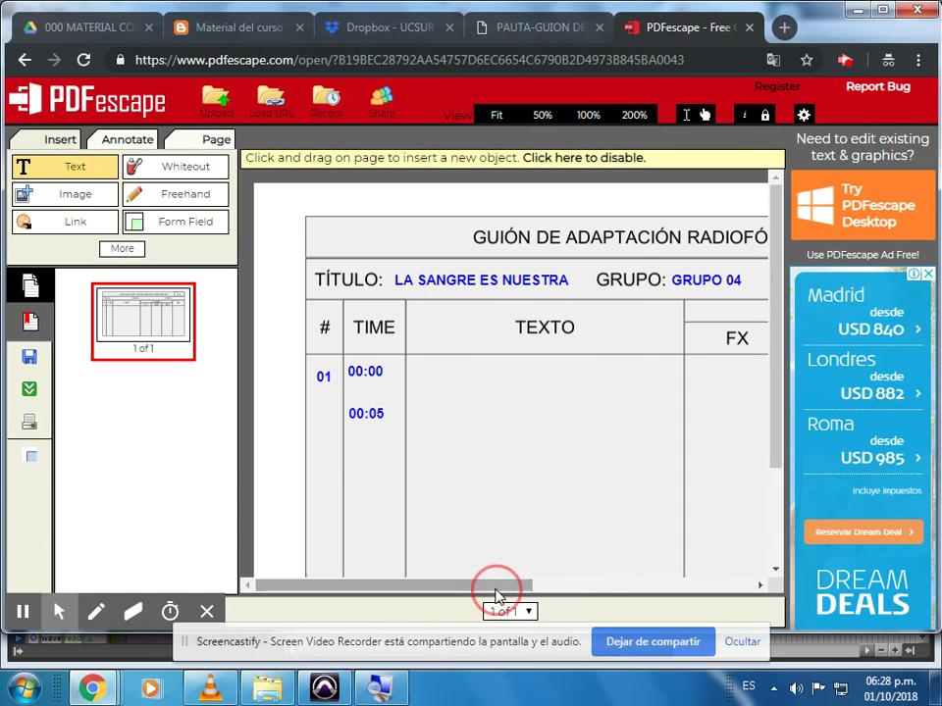
pyautogui.click(413, 413)
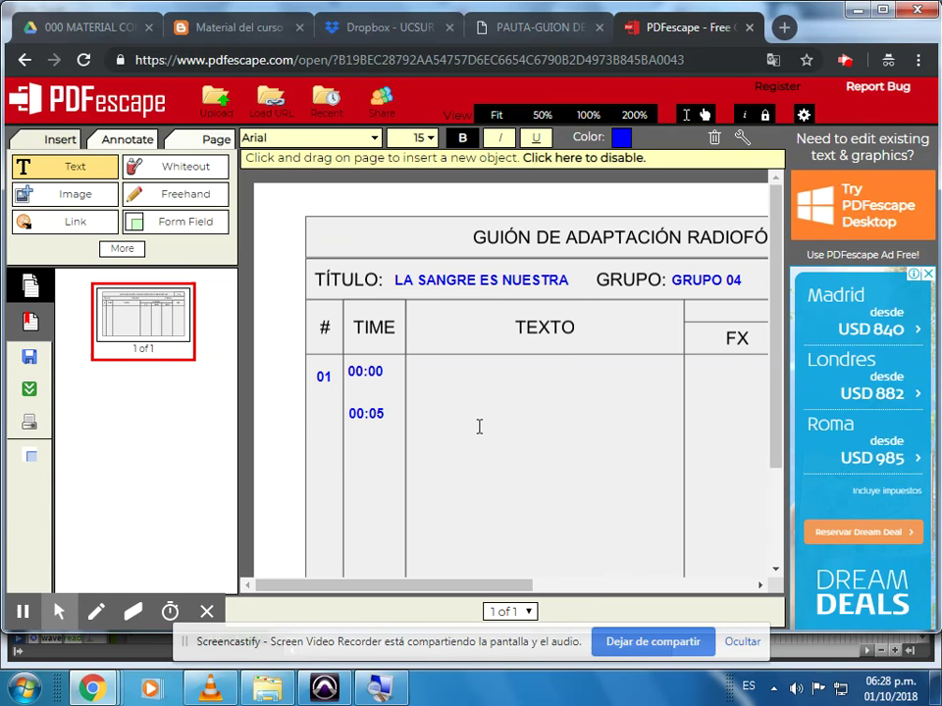
pyautogui.write('NARRADOR:')
# Step: Switch to the other Chrome window and view the first page of OBRA PARA ADAPTACION SONORA 01.pdf
pyautogui.moveTo(91, 687)
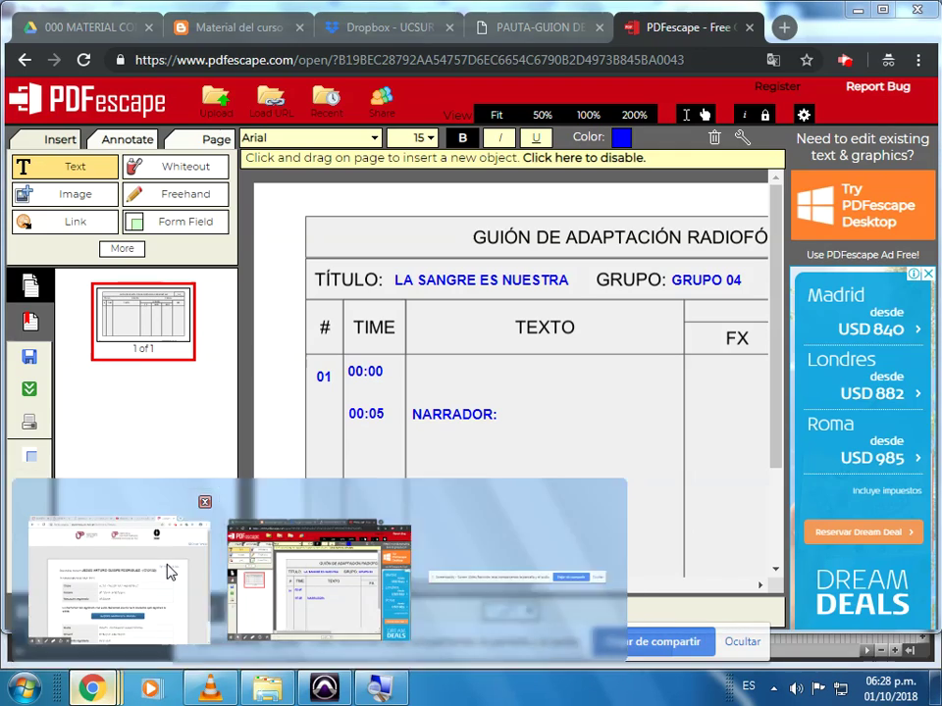
pyautogui.click(169, 572)
pyautogui.click(88, 14)
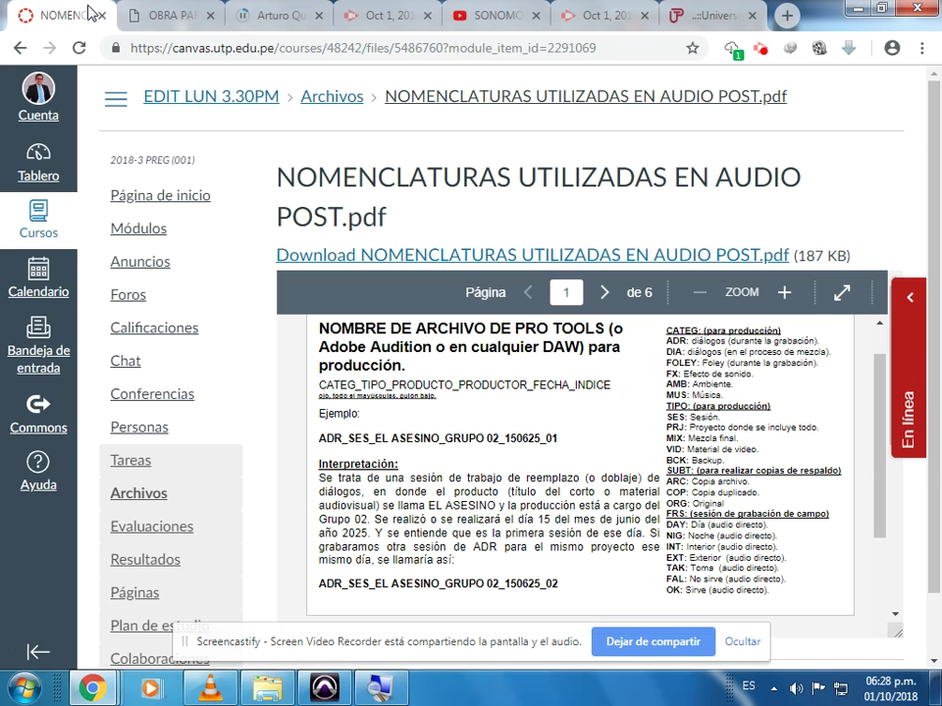
pyautogui.click(157, 15)
pyautogui.scroll(10, 427, 423)
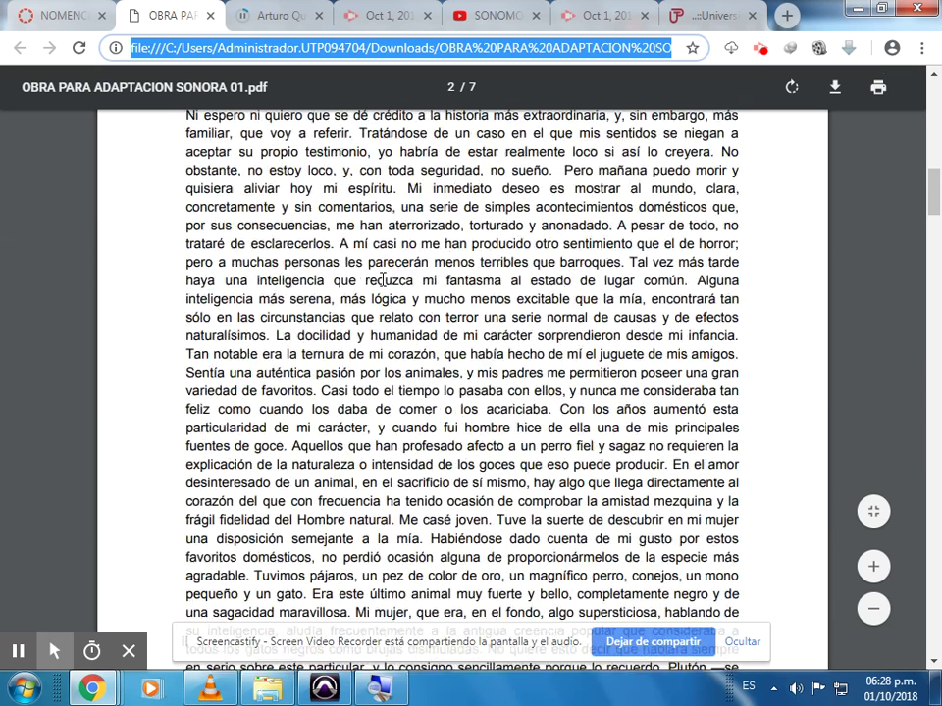
pyautogui.middleClick(429, 435)
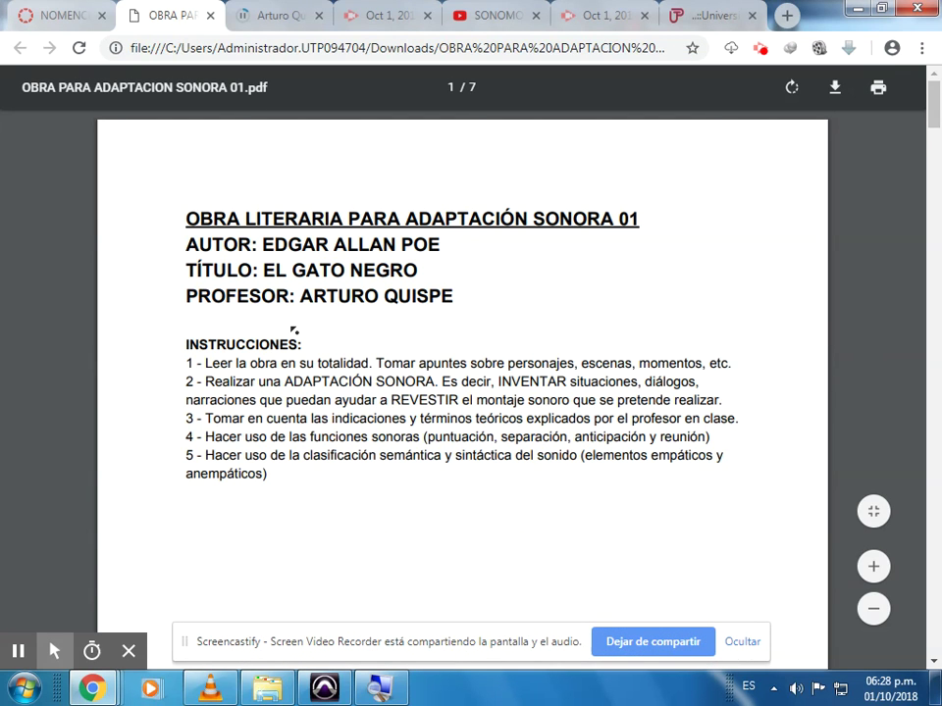
# Step: Open OBRA PARA ADAPTACION SONORA 05.pdf from the Canvas course's home page
pyautogui.click(37, 17)
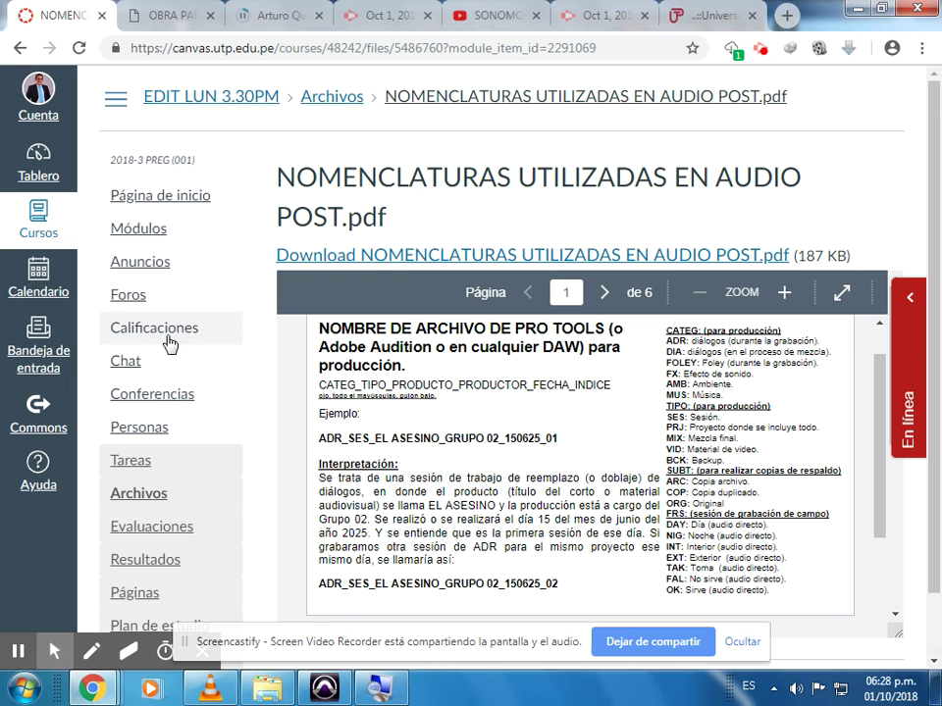
pyautogui.scroll(-1, 165, 444)
pyautogui.scroll(1, 155, 231)
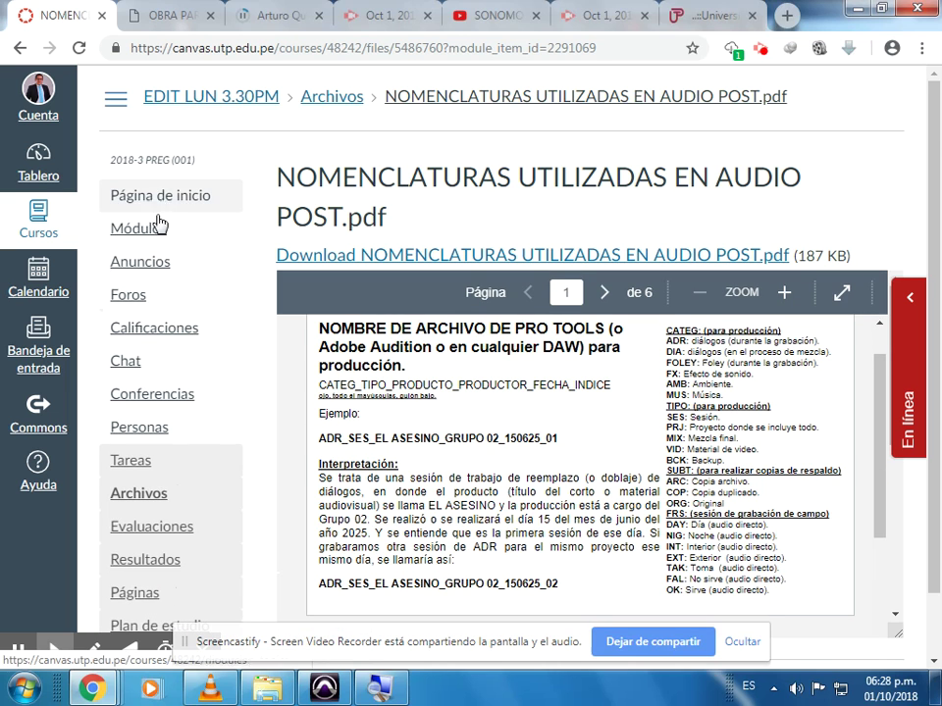
pyautogui.click(157, 208)
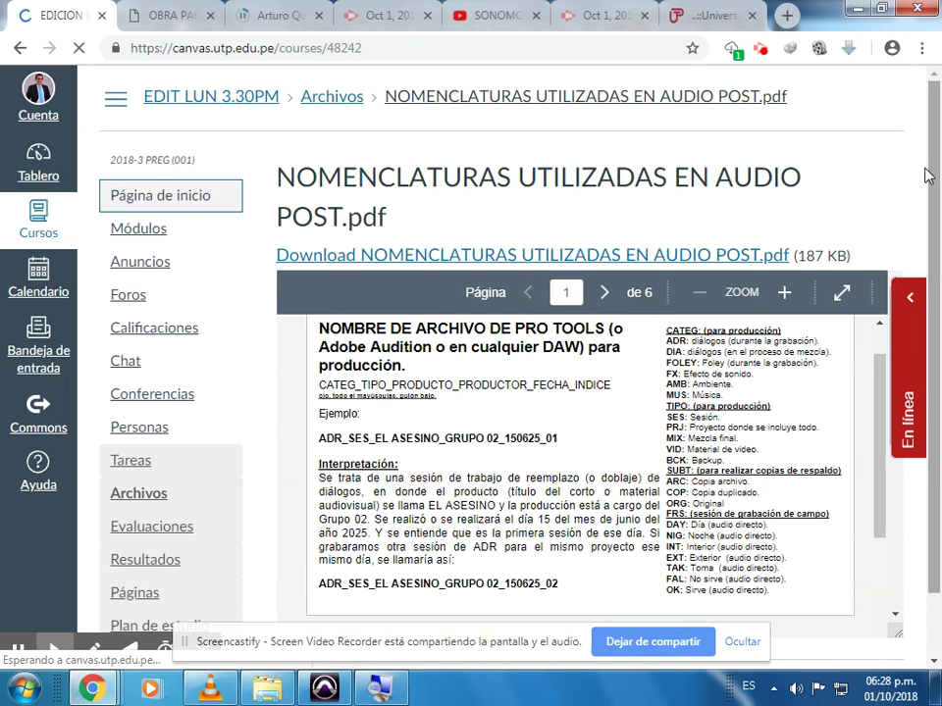
pyautogui.moveTo(939, 110); pyautogui.dragTo(939, 586)
pyautogui.click(595, 499)
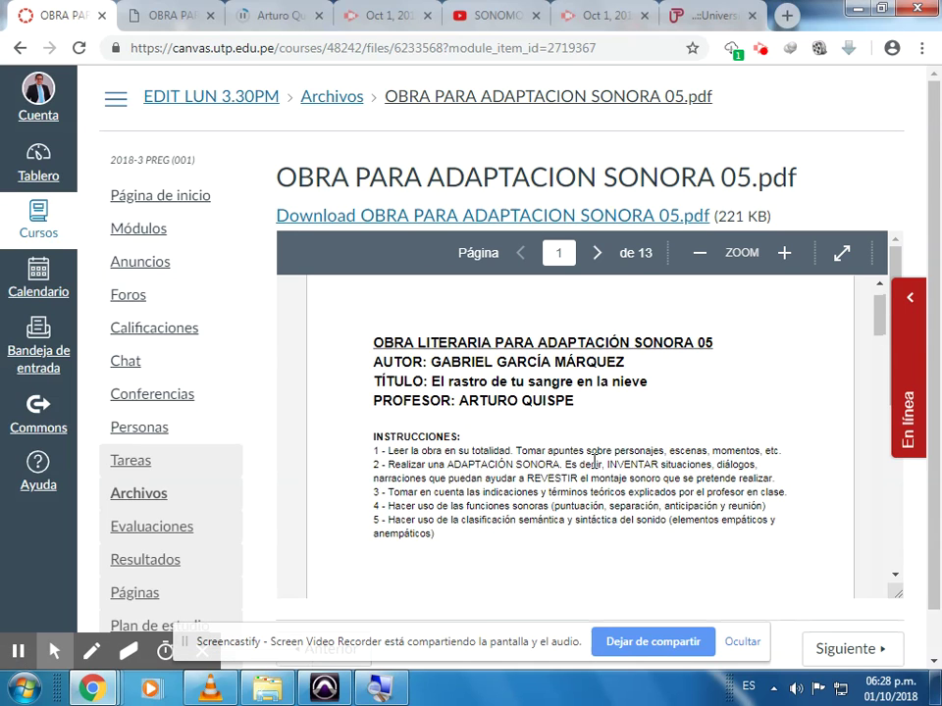
# Step: Copy the story's opening sentence, from "Al anochecer" to "sangrando" on page 2, and paste it after NARRADOR: in the PDFescape script
pyautogui.scroll(-10, 588, 468)
pyautogui.scroll(1, 581, 471)
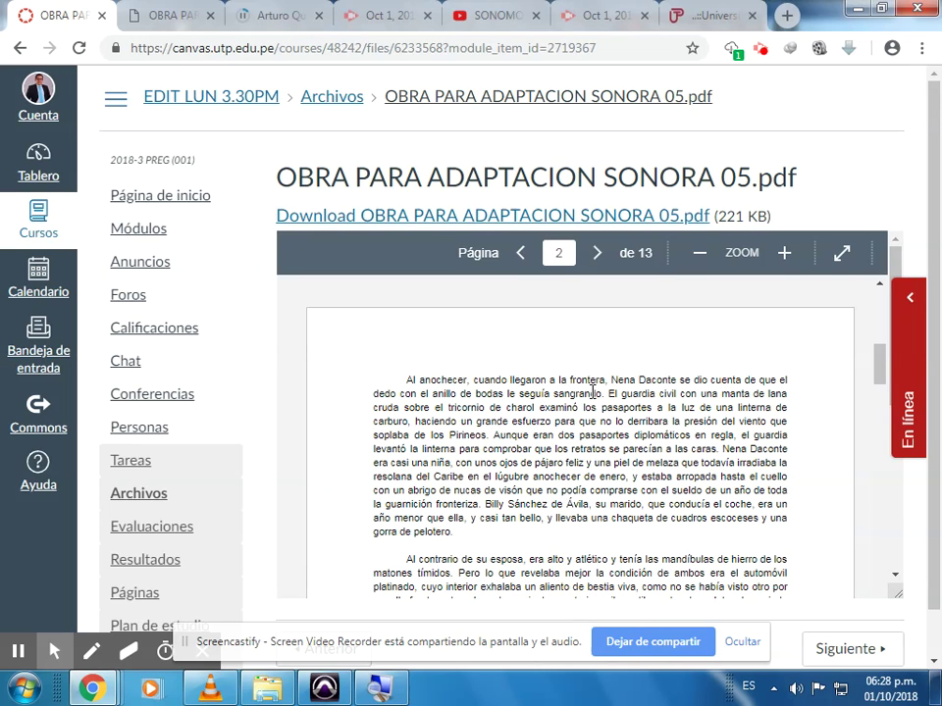
pyautogui.moveTo(603, 392); pyautogui.dragTo(383, 384)
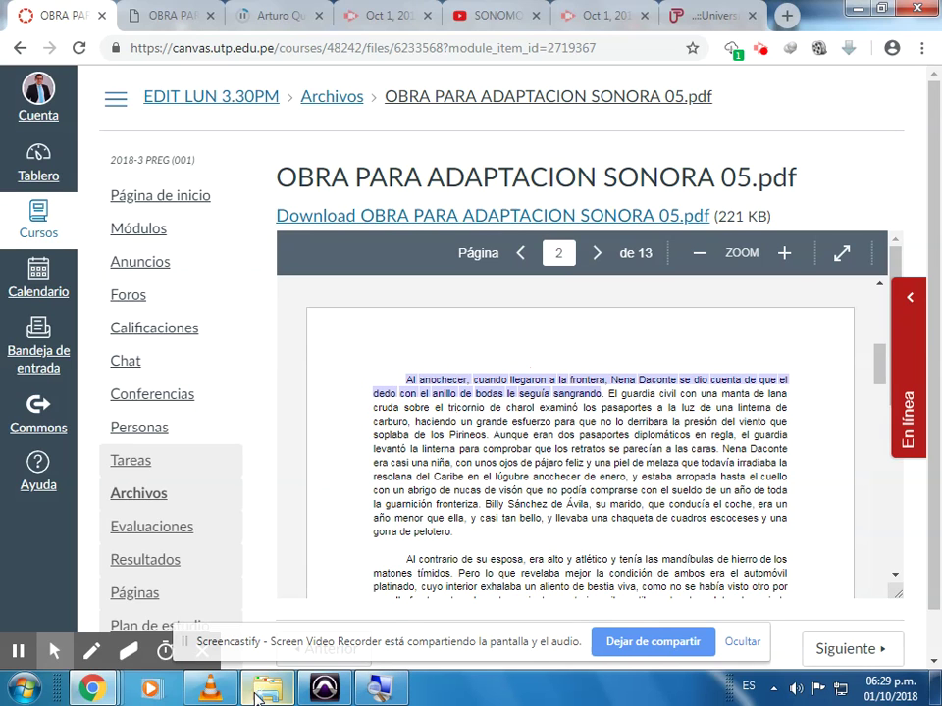
pyautogui.moveTo(265, 684)
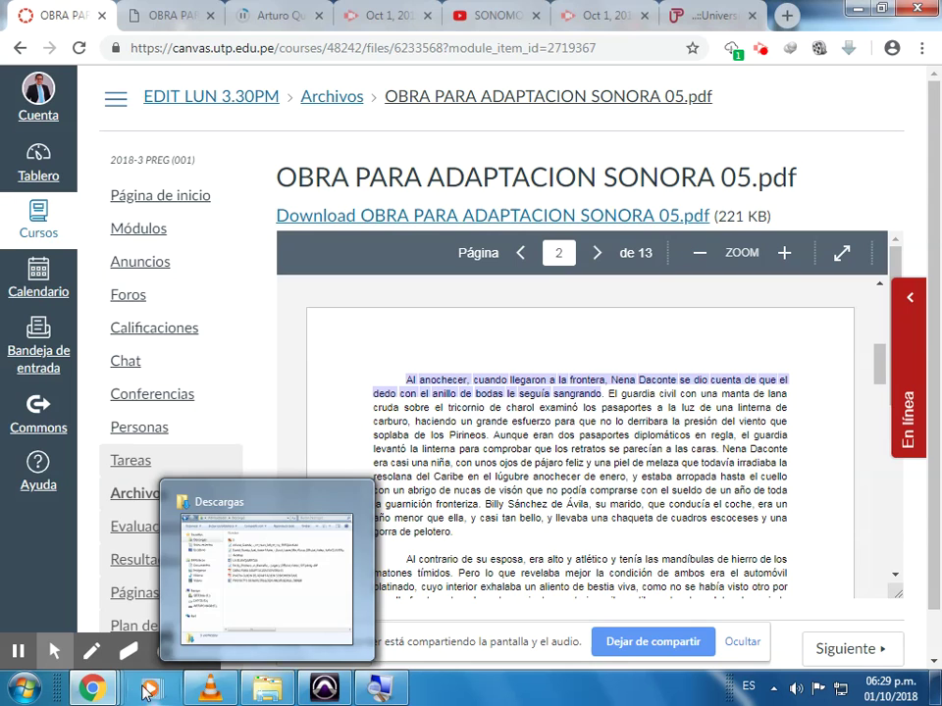
pyautogui.moveTo(92, 687)
pyautogui.click(280, 628)
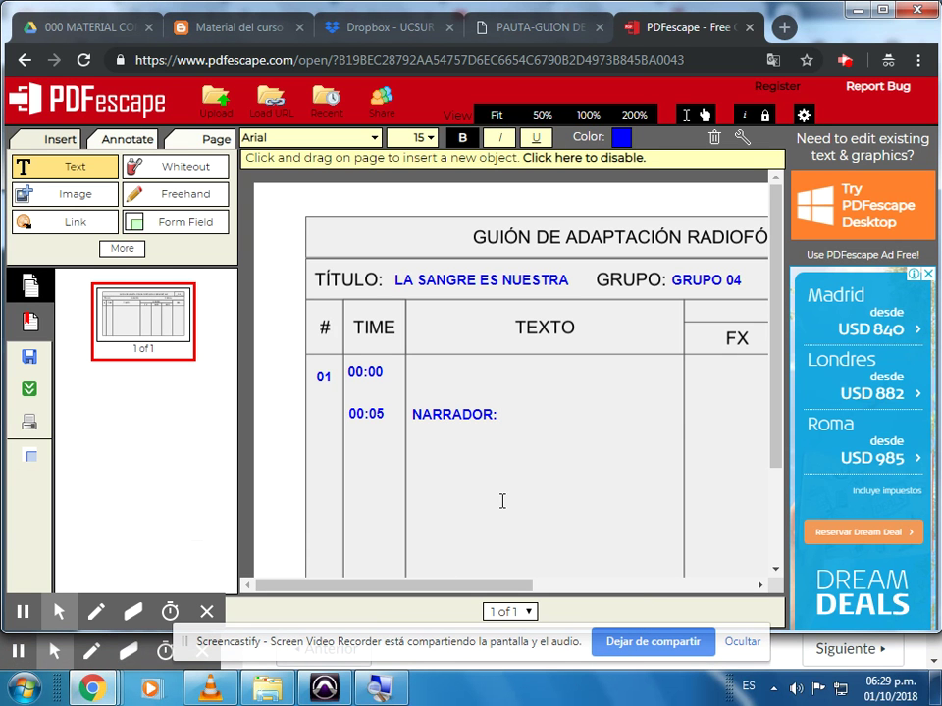
pyautogui.hotkey('ctrl', 'v')
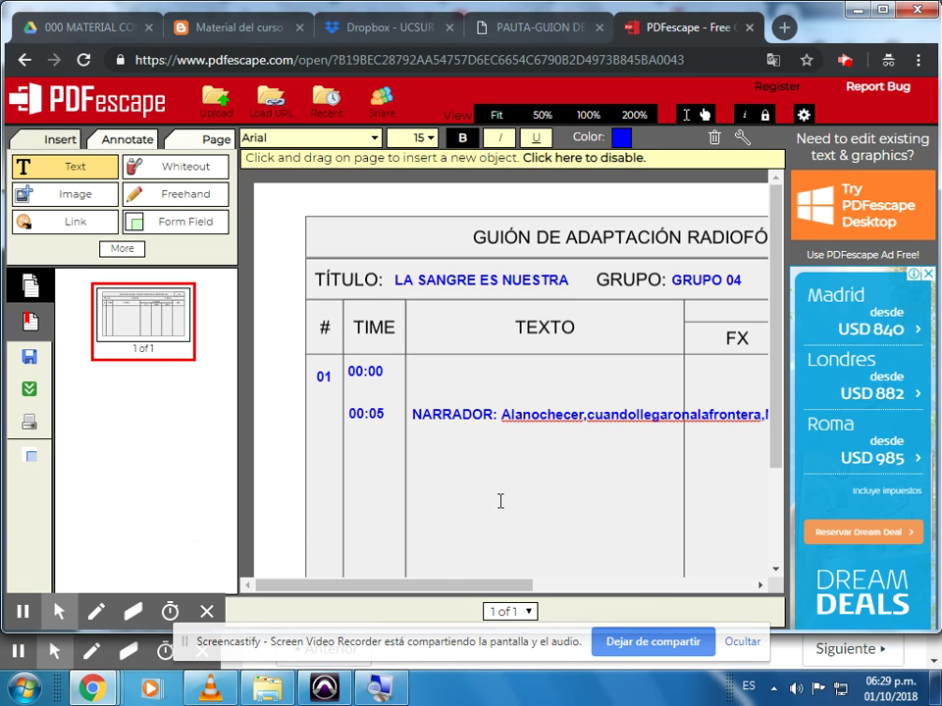
# Step: Make the narrator text box narrower and taller so the pasted sentence wraps over several lines
pyautogui.moveTo(509, 587); pyautogui.dragTo(726, 587)
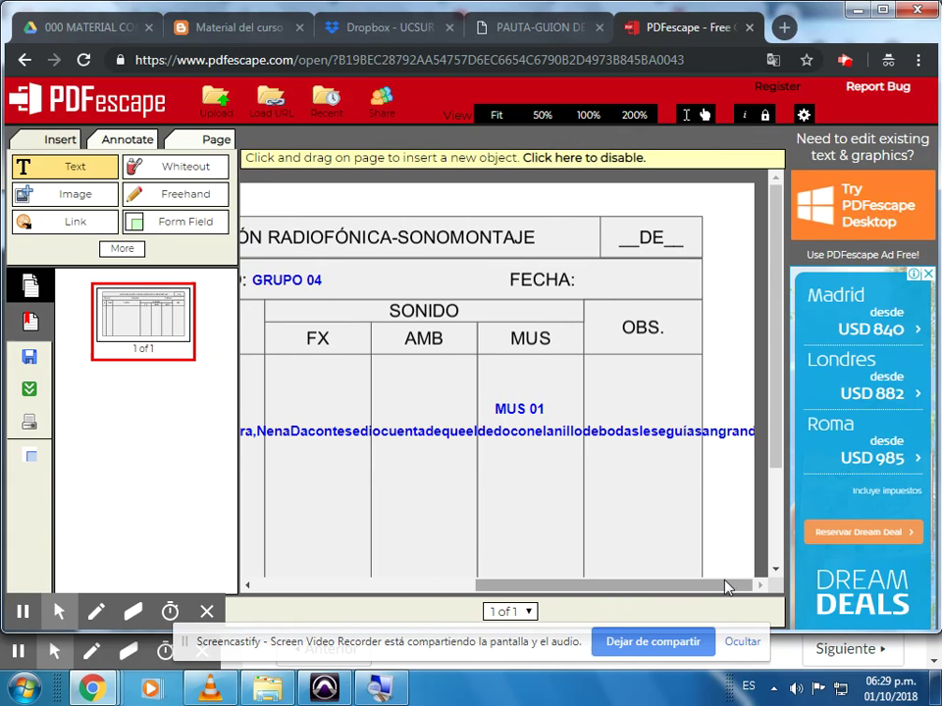
pyautogui.click(572, 431)
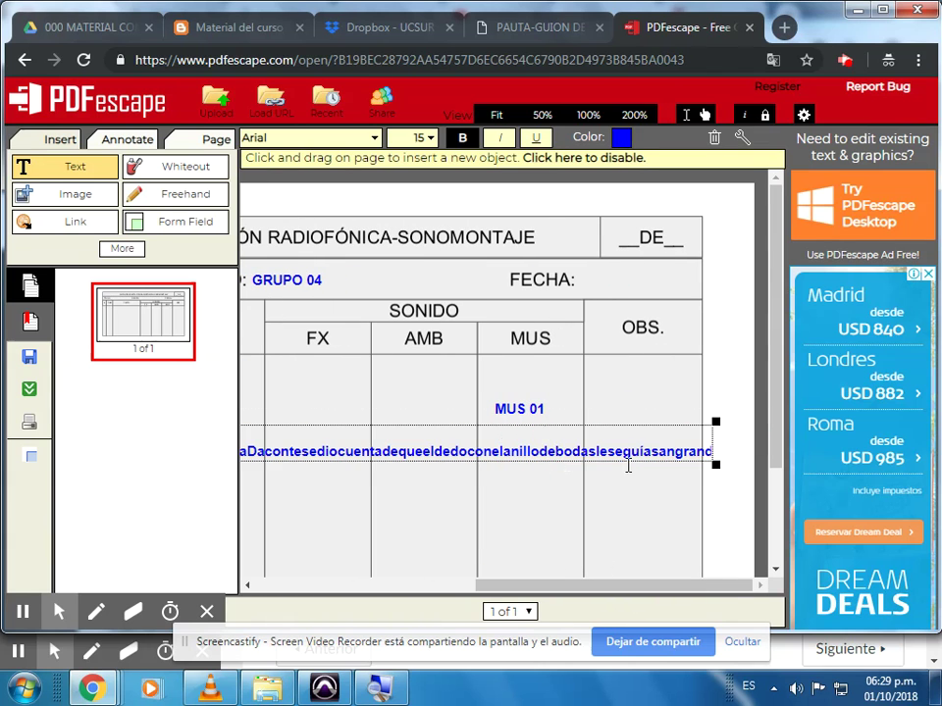
pyautogui.moveTo(716, 464); pyautogui.dragTo(333, 497)
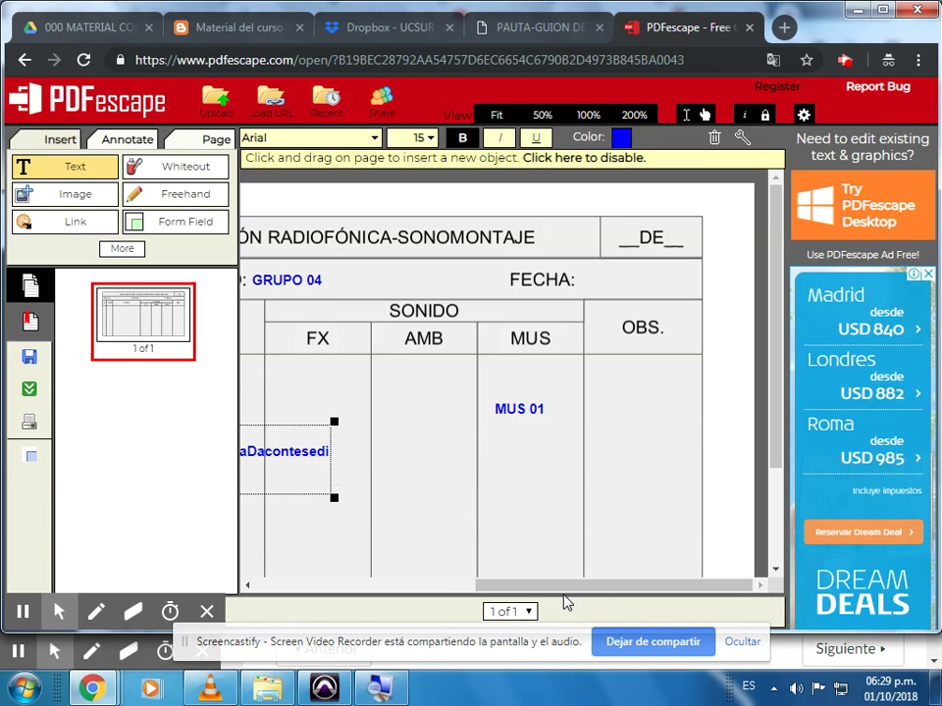
pyautogui.moveTo(564, 589); pyautogui.dragTo(373, 591)
pyautogui.click(495, 449)
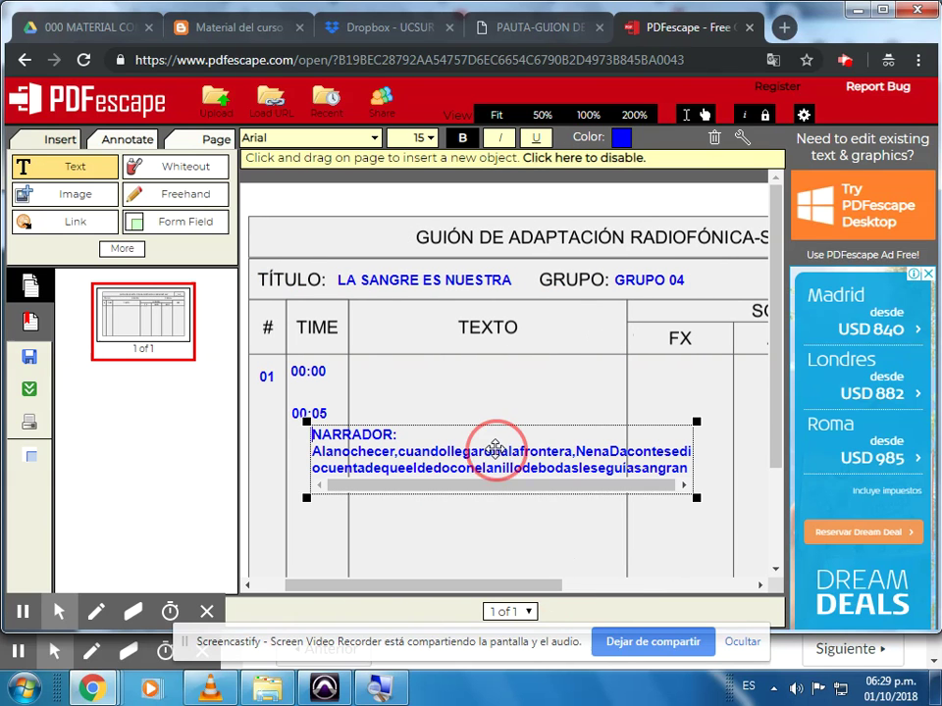
pyautogui.click(693, 497)
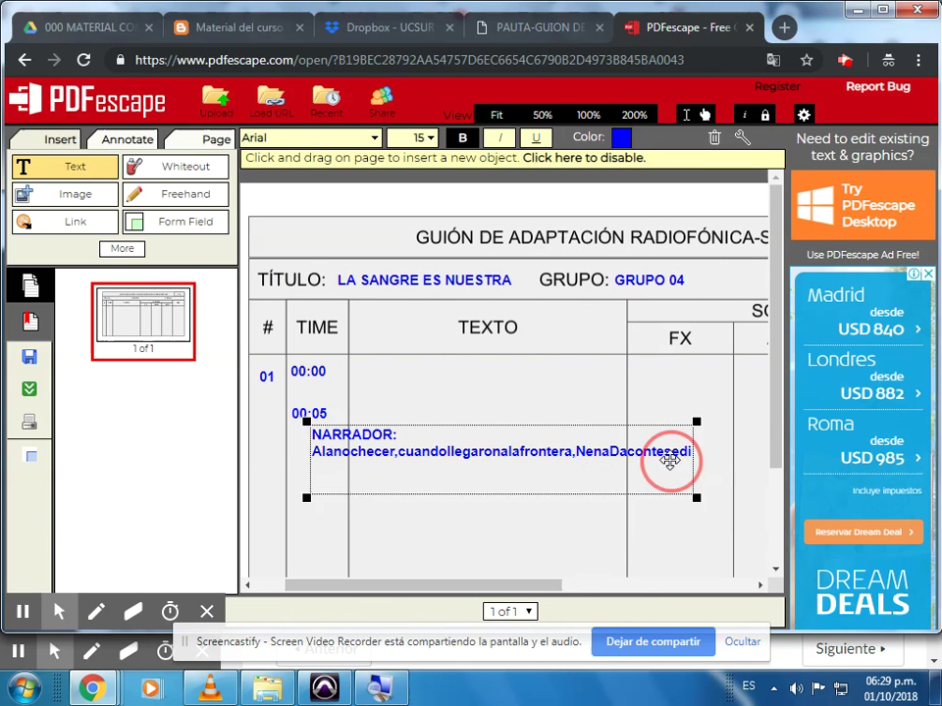
pyautogui.click(670, 461)
pyautogui.click(665, 497)
pyautogui.click(640, 454)
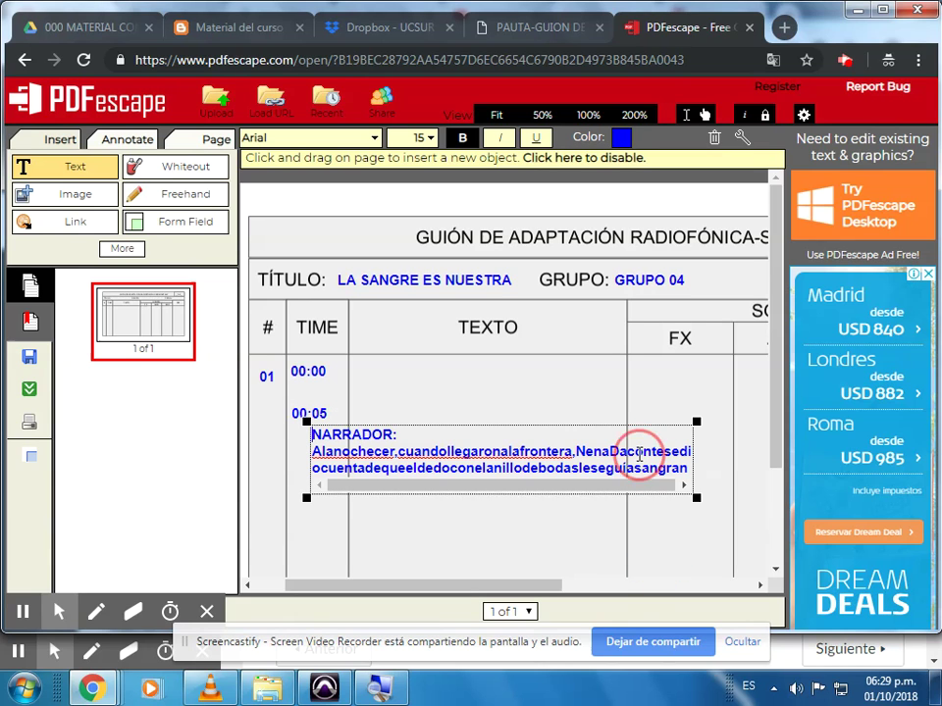
pyautogui.moveTo(695, 497); pyautogui.dragTo(606, 564)
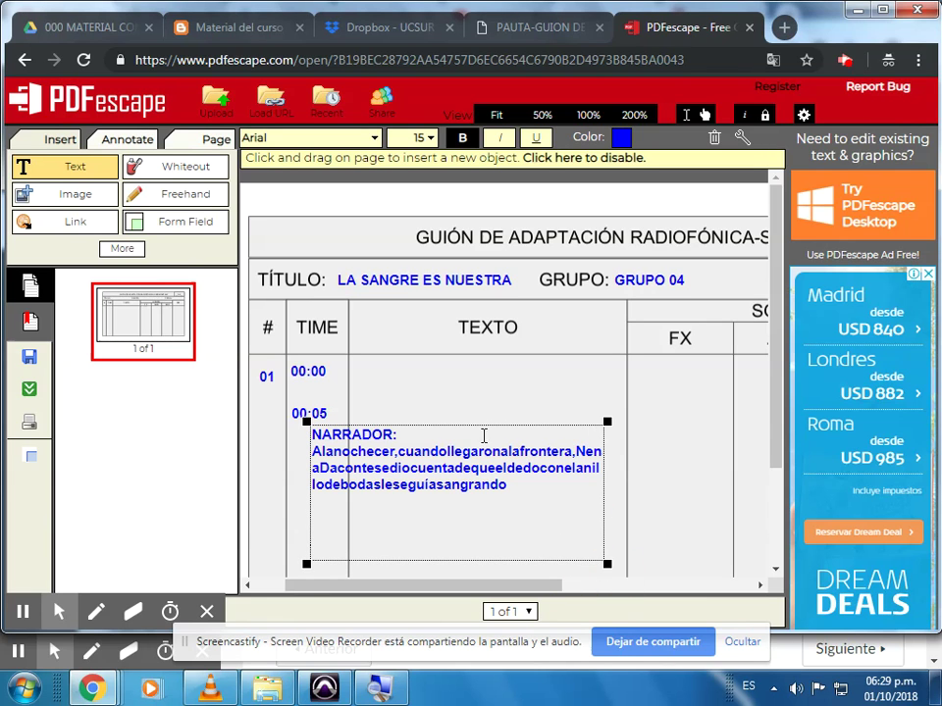
# Step: Move the narrator text box into the TEXTO column beside 00:05 and narrow it to fit inside the column
pyautogui.moveTo(460, 454); pyautogui.dragTo(501, 440)
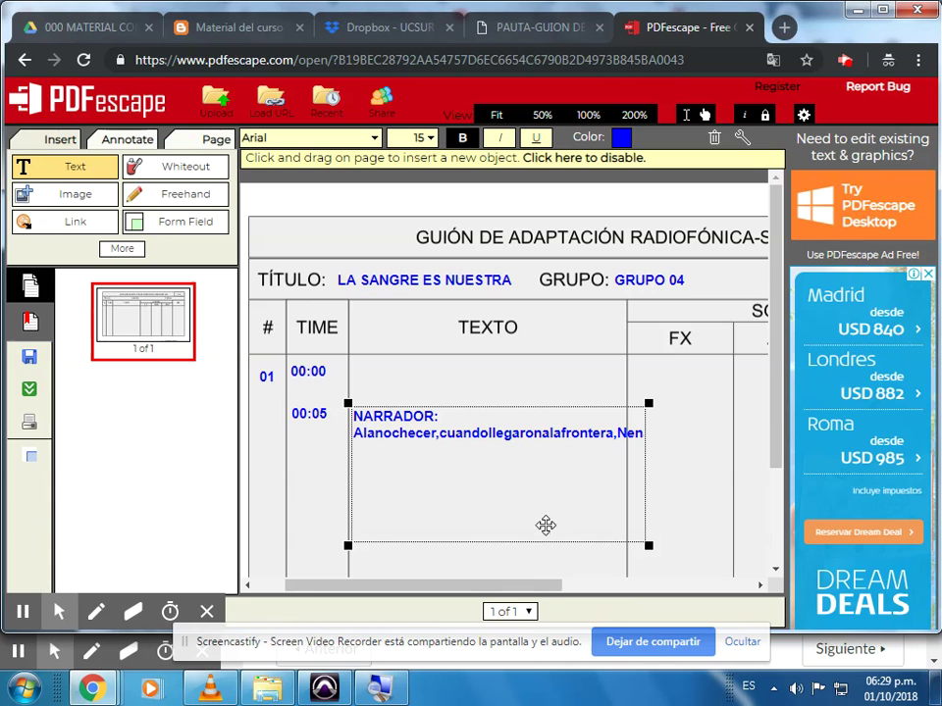
pyautogui.click(673, 509)
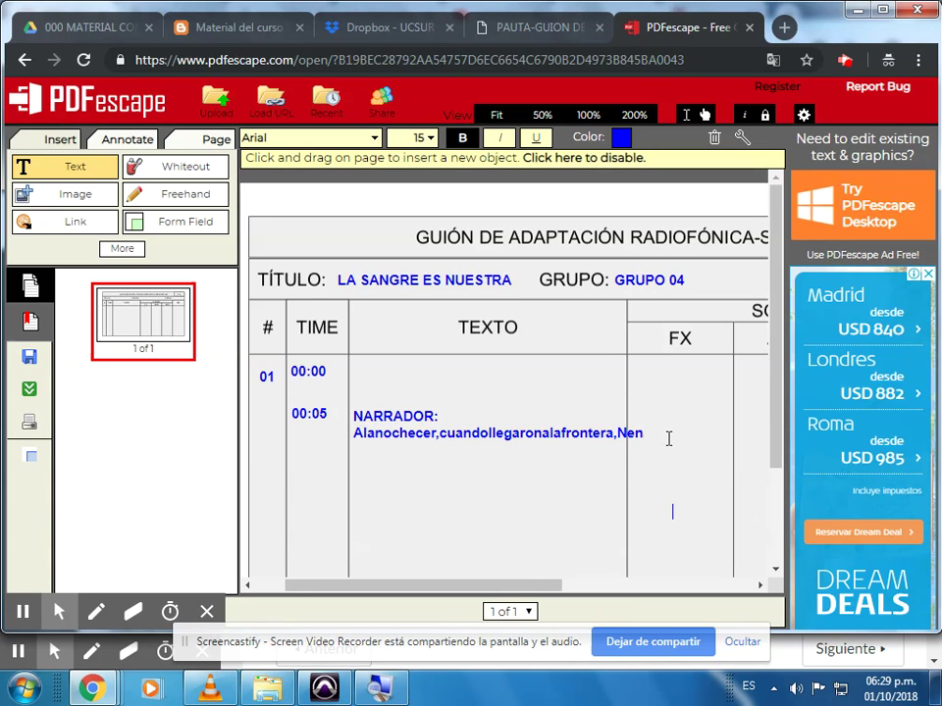
pyautogui.click(617, 434)
pyautogui.moveTo(647, 545); pyautogui.dragTo(548, 562)
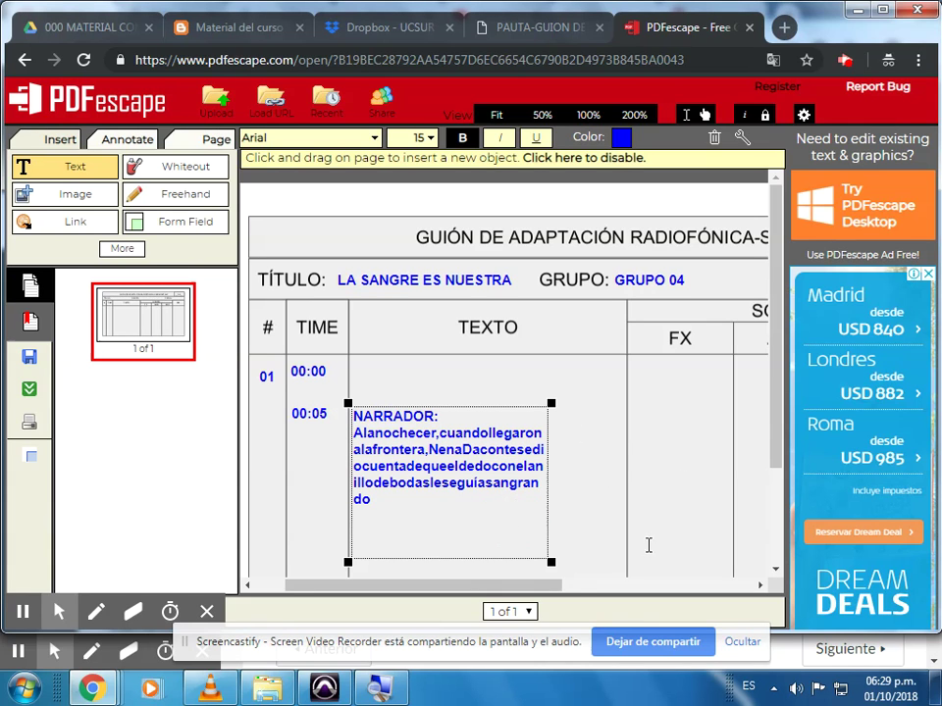
# Step: Add the time 00:15 in the TIME column below 00:05, near the end of the narrator text
pyautogui.moveTo(515, 585); pyautogui.dragTo(713, 620)
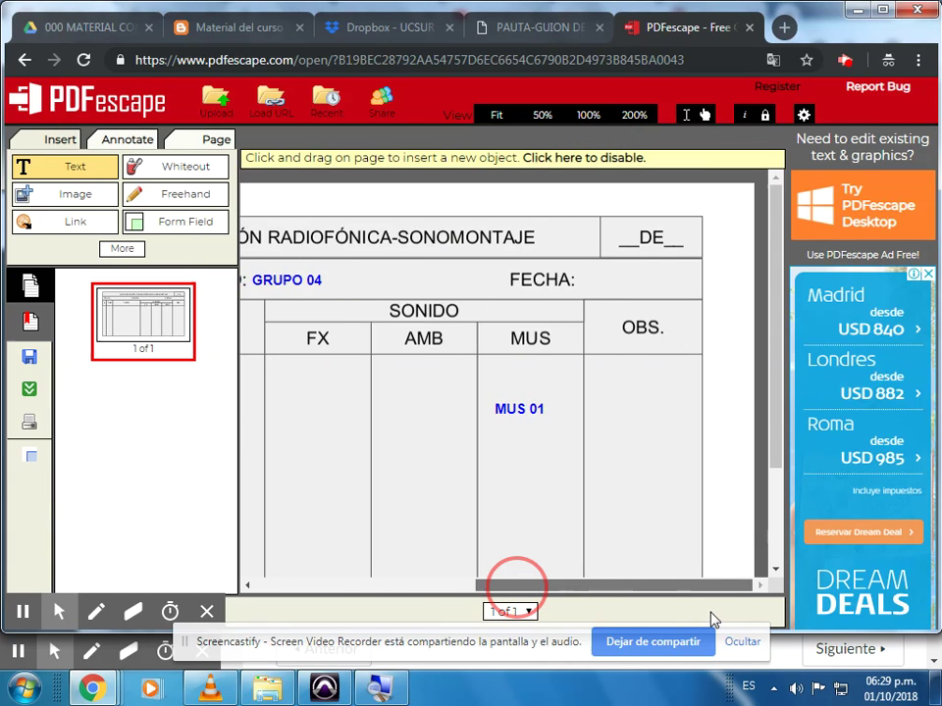
pyautogui.moveTo(542, 588); pyautogui.dragTo(326, 597)
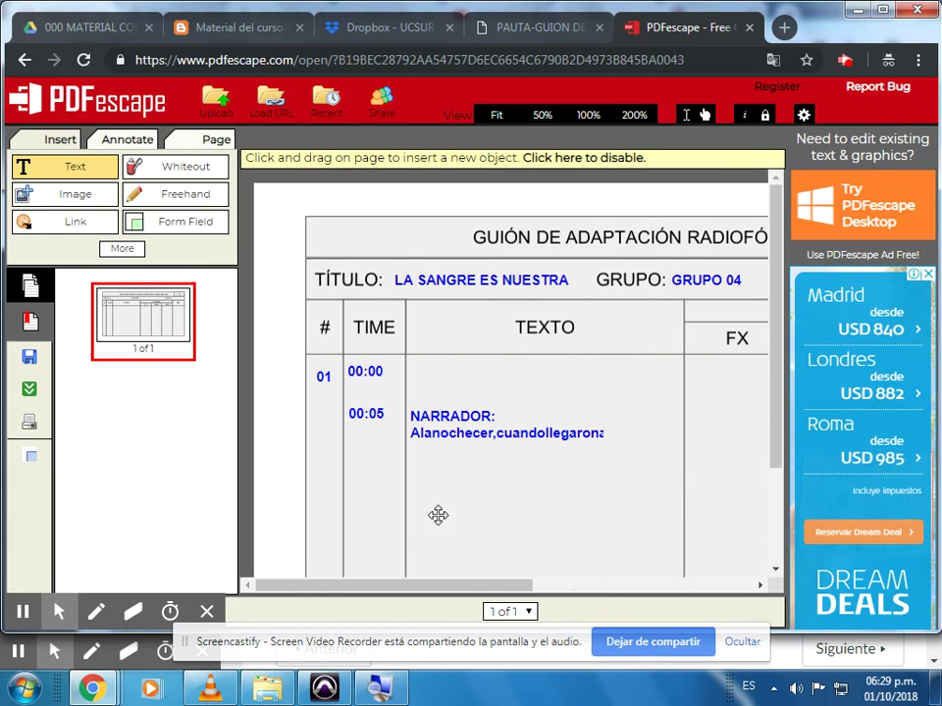
pyautogui.click(350, 511)
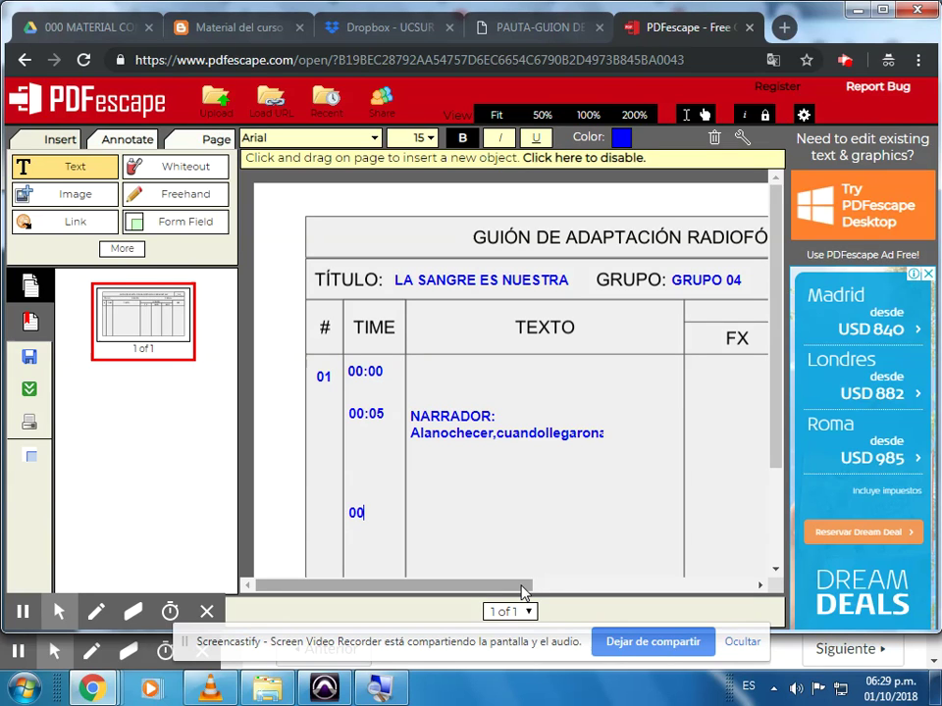
pyautogui.write('00:15')
pyautogui.click(416, 512)
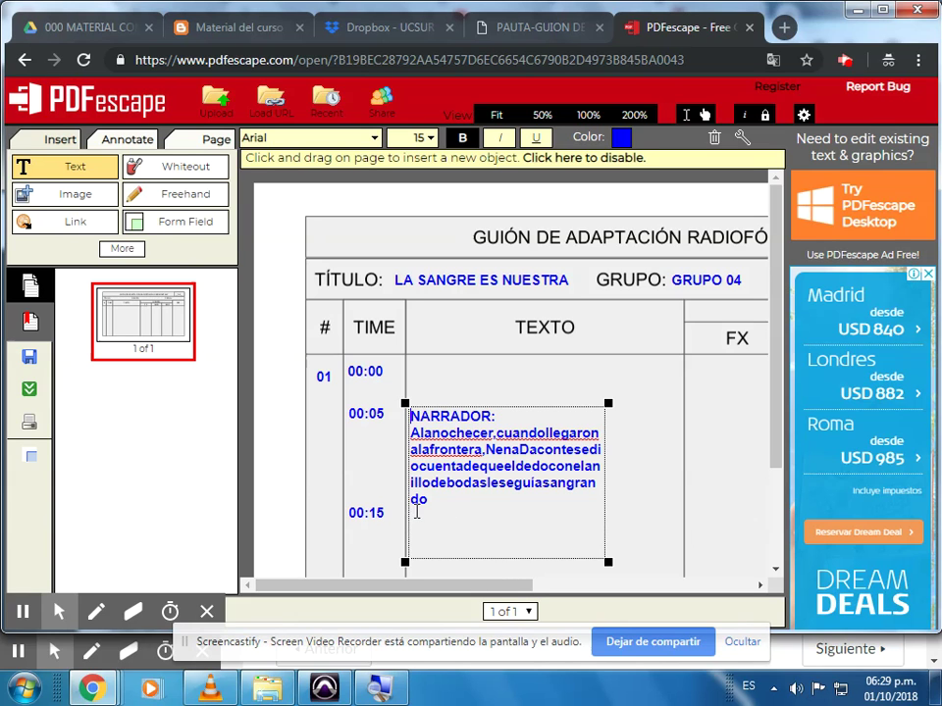
# Step: Shrink the narrator text box above 00:15 and add NENA DACONTE: "Ay amor... me sigue sangrando el dedo" in the TEXTO column beside 00:15
pyautogui.moveTo(605, 559); pyautogui.dragTo(589, 505)
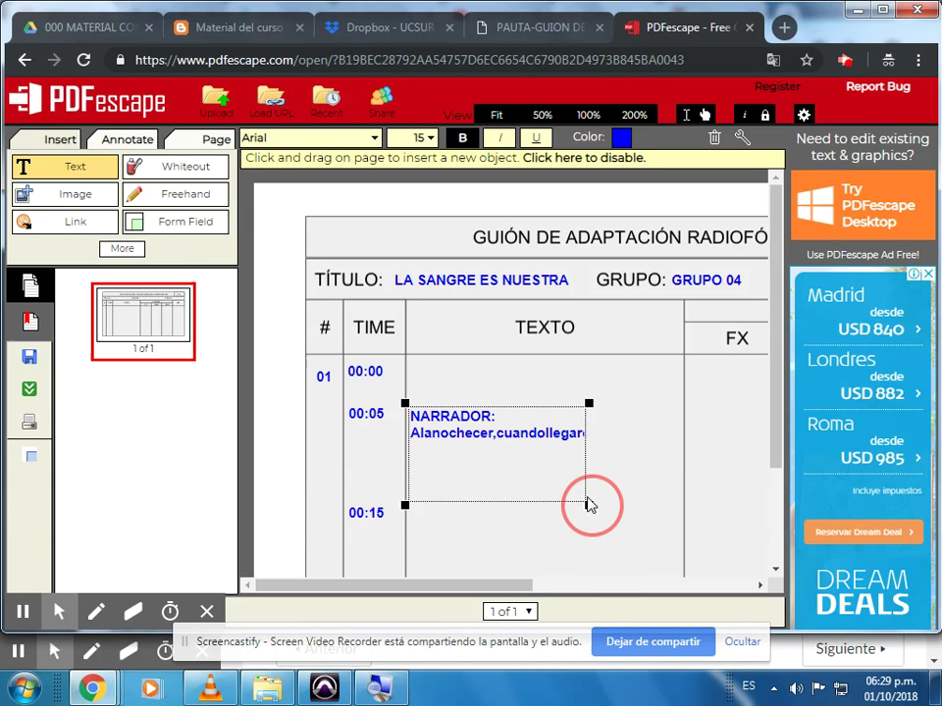
pyautogui.click(482, 511)
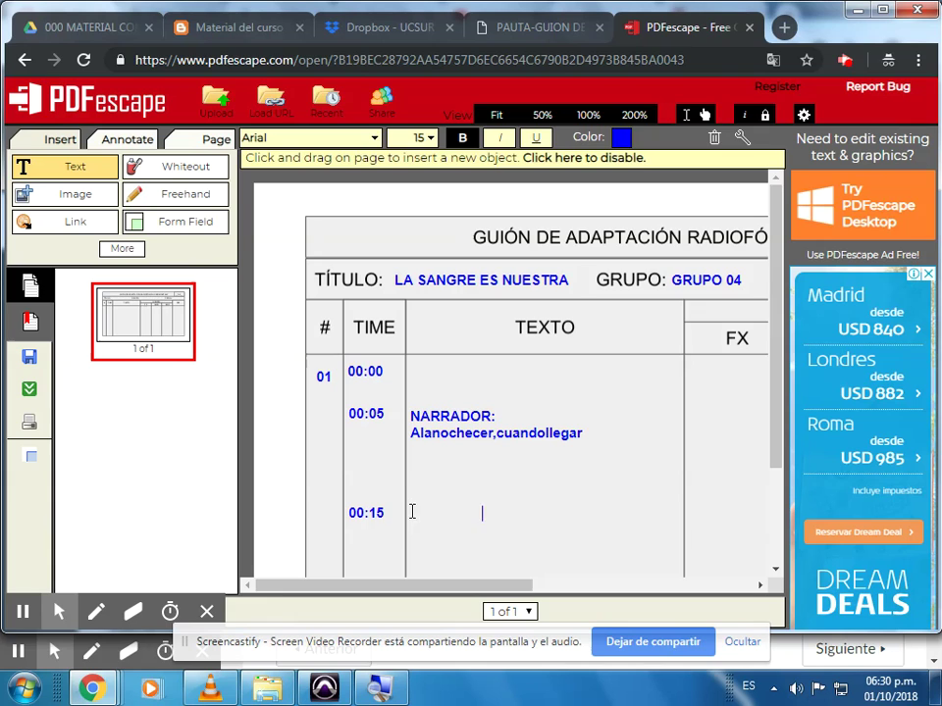
pyautogui.click(412, 511)
pyautogui.write('neNENA ')
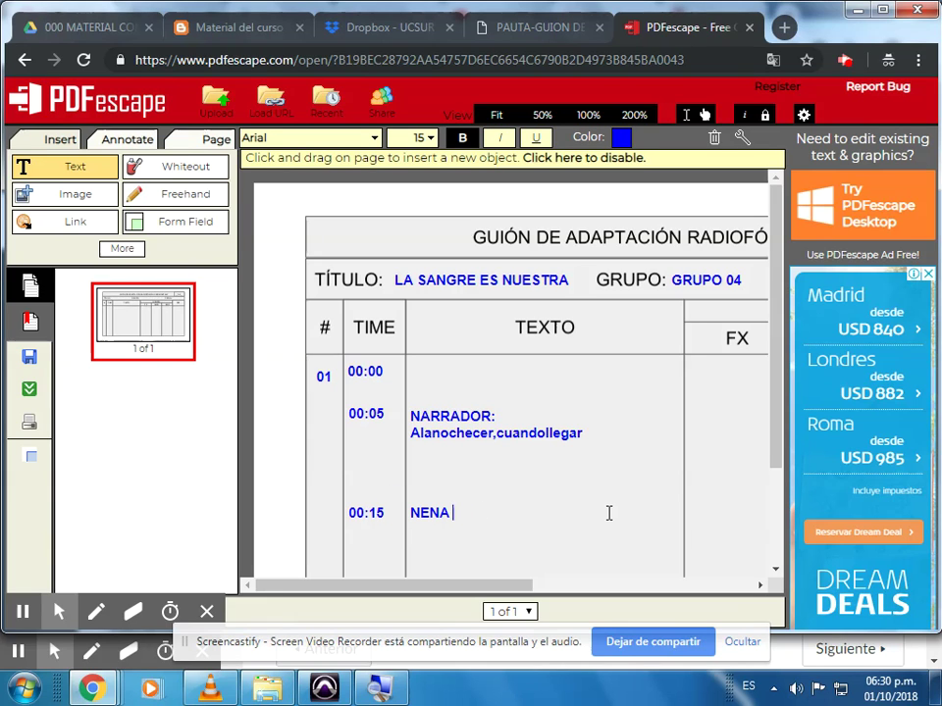
pyautogui.write('DACONTE:')
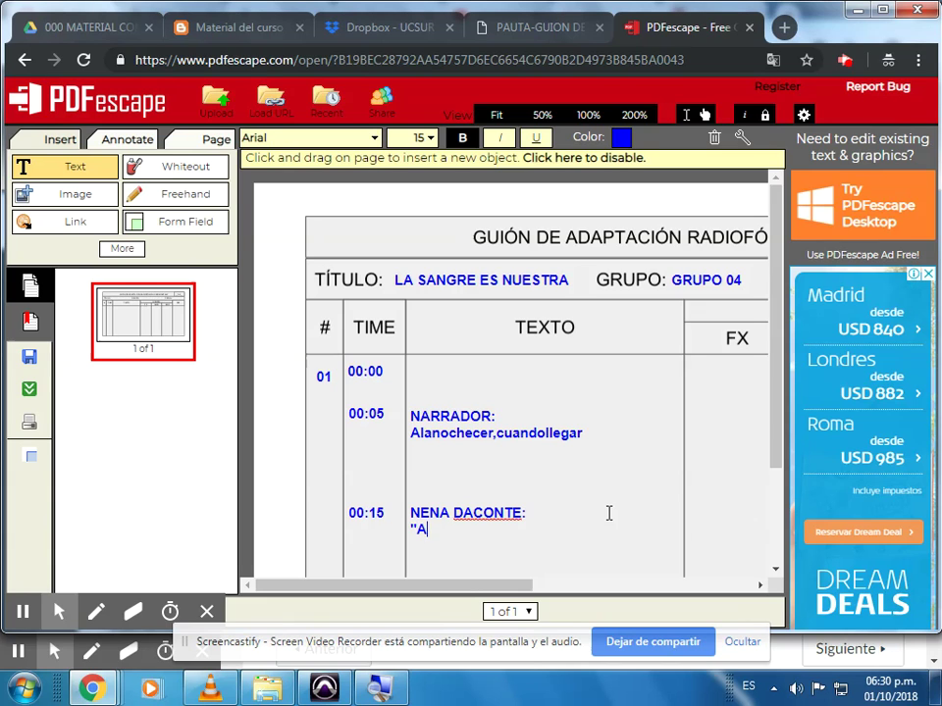
pyautogui.write('n')
pyautogui.write('mor... me sigue')
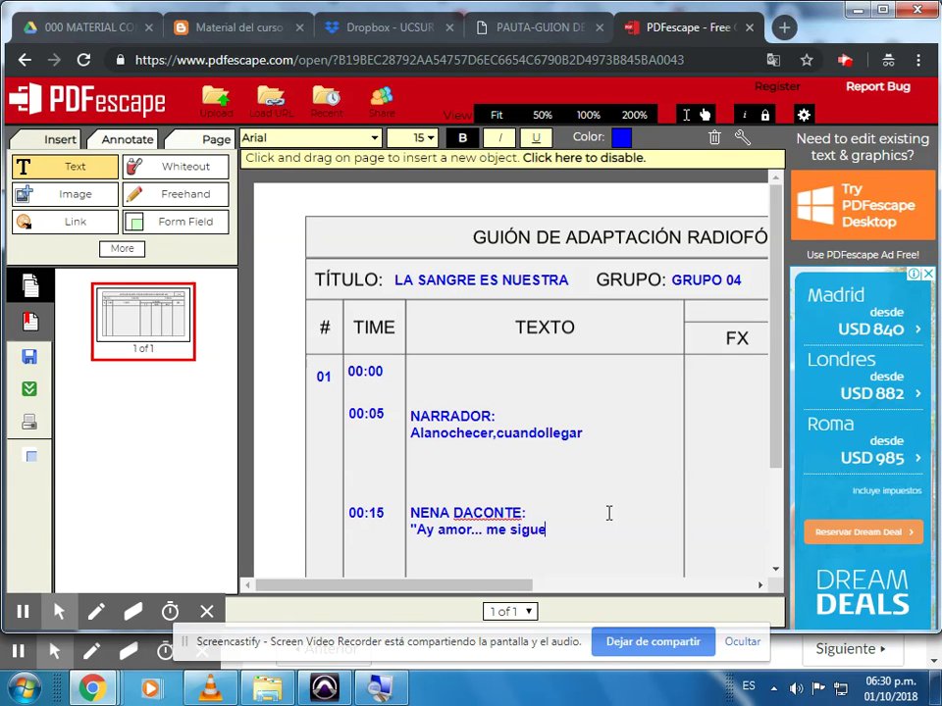
pyautogui.write(' sanf')
pyautogui.write('rando el dedo')
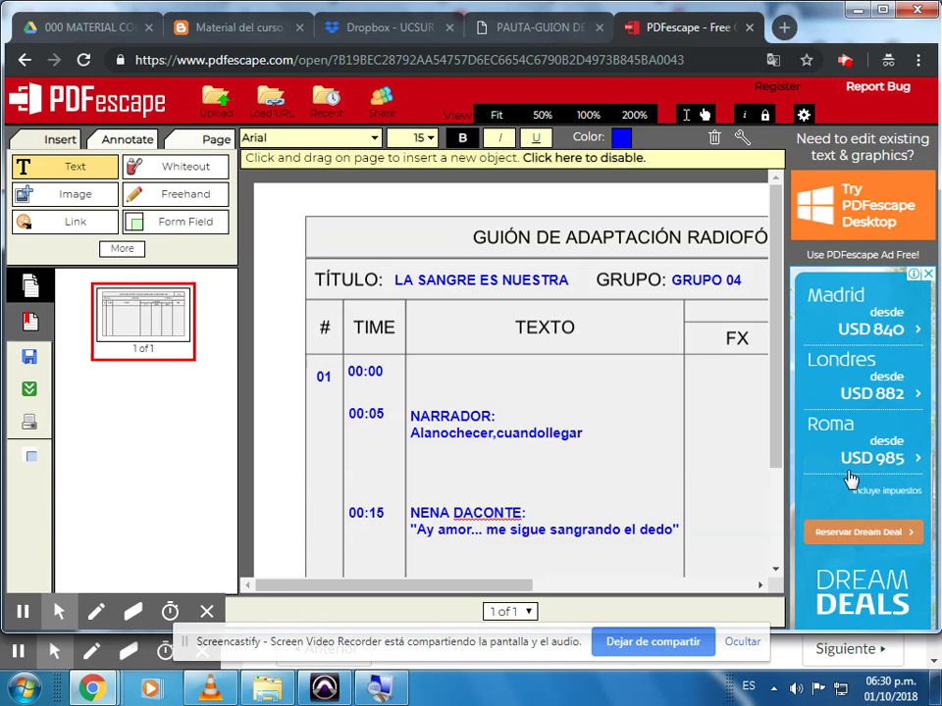
# Step: Add the time 00:18 in the TIME column below 00:15, just under the NENA DACONTE line
pyautogui.moveTo(774, 408); pyautogui.dragTo(379, 441)
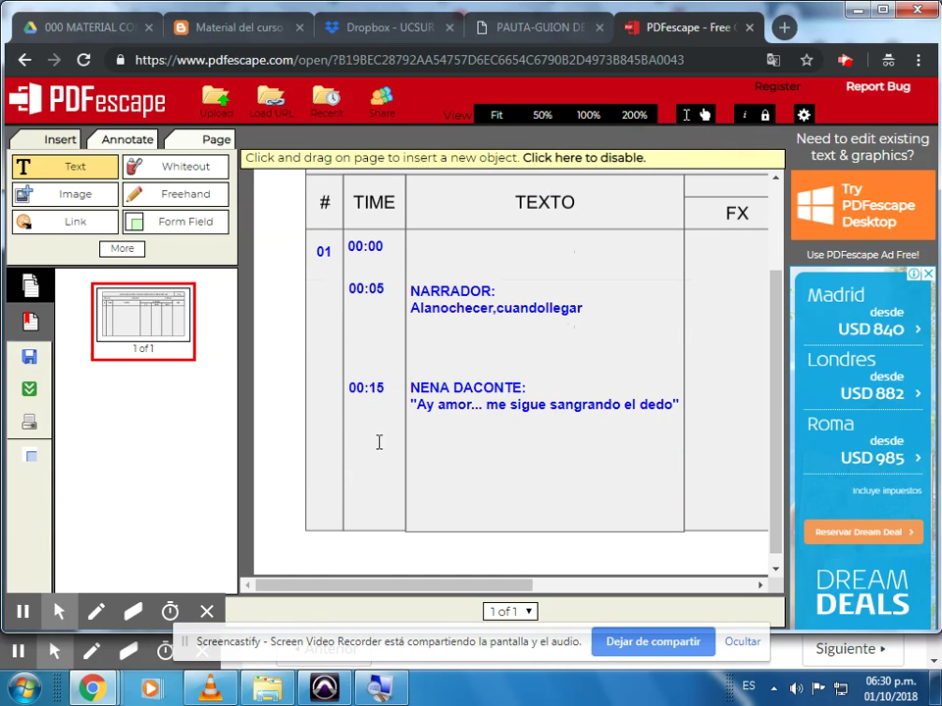
pyautogui.click(348, 432)
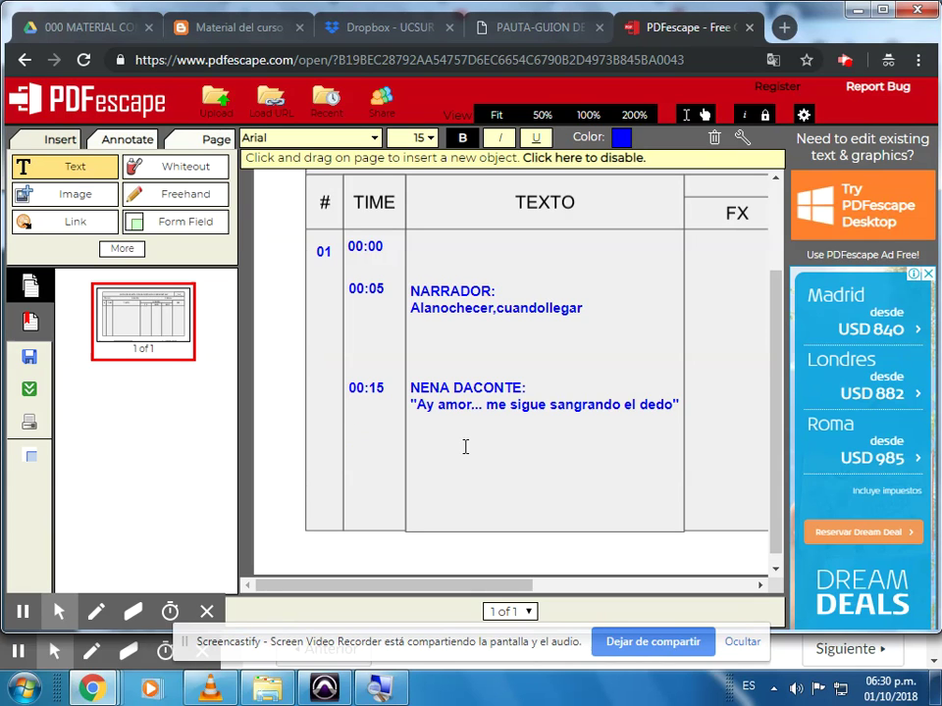
pyautogui.write('00:18')
# Step: Add the dialogue BILLY SANCHEZ: "No te preocupes amor... encontraremos... in the TEXTO column beside 00:18
pyautogui.click(413, 435)
pyautogui.write('BILLY SANCHES')
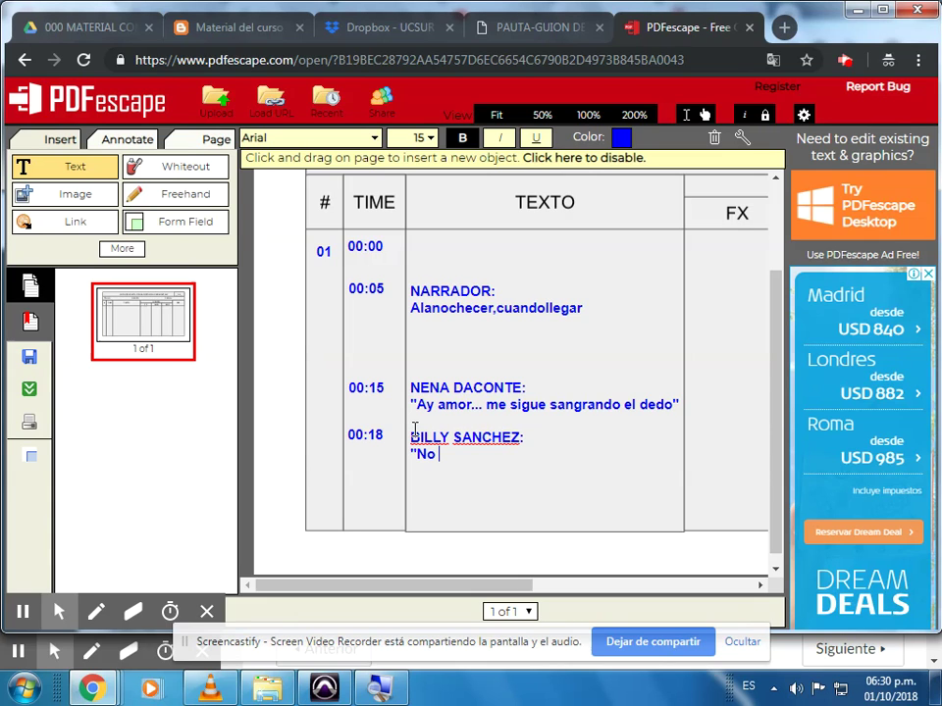
pyautogui.write('"No te preocupes amor')
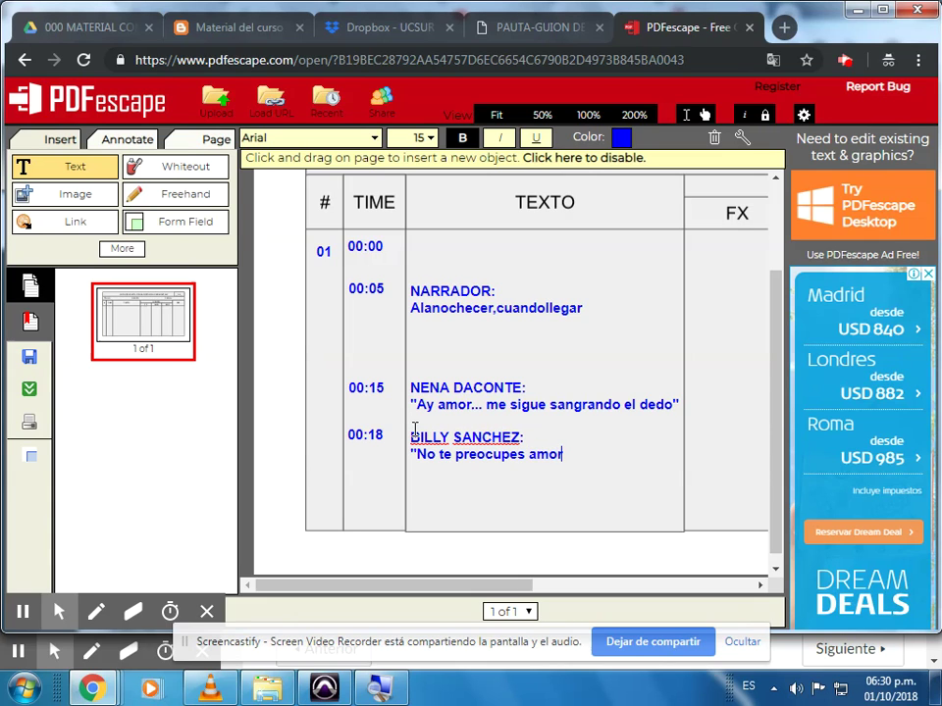
pyautogui.write('... encontraremos...')
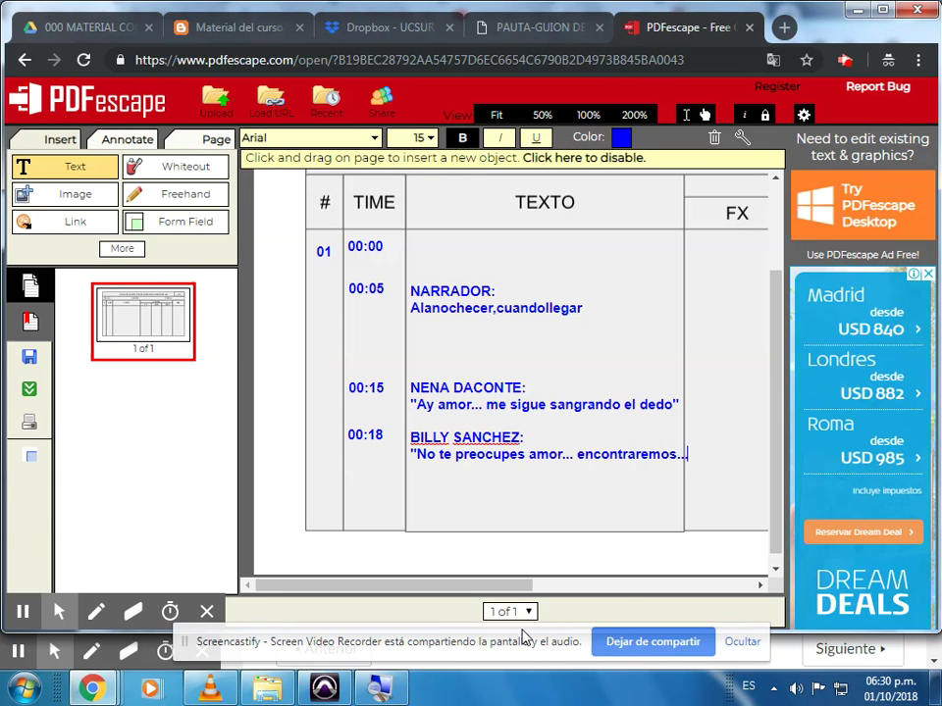
# Step: Add the ambience cue "noche carretera" in the AMB column under SONIDO, level with the NENA DACONTE dialogue
pyautogui.moveTo(498, 584); pyautogui.dragTo(572, 605)
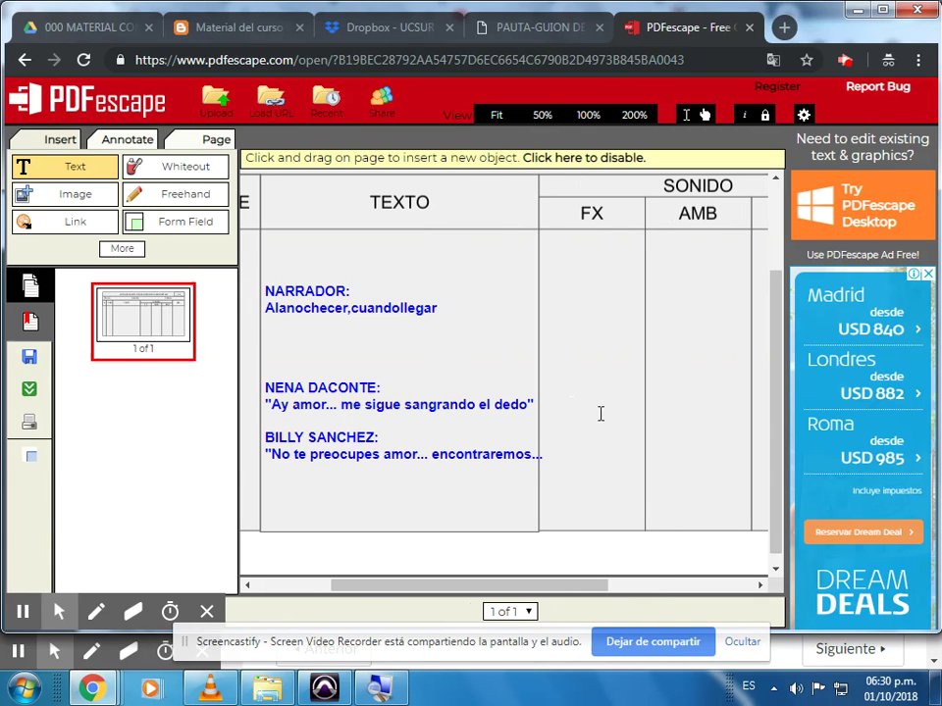
pyautogui.click(650, 396)
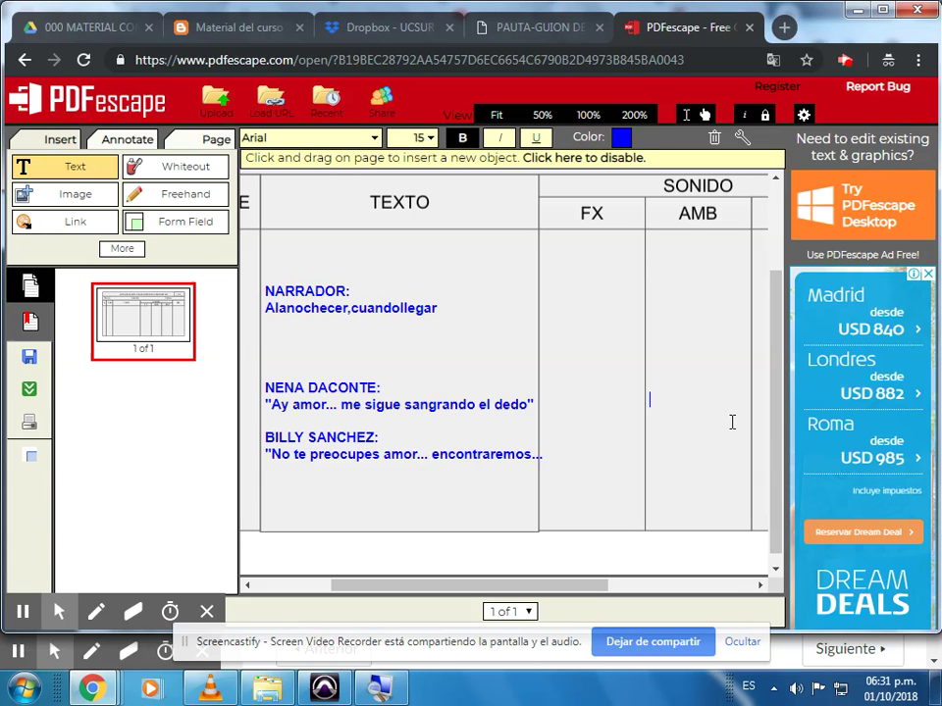
pyautogui.write('che')
pyautogui.press('BackSpace')
pyautogui.write('arret')
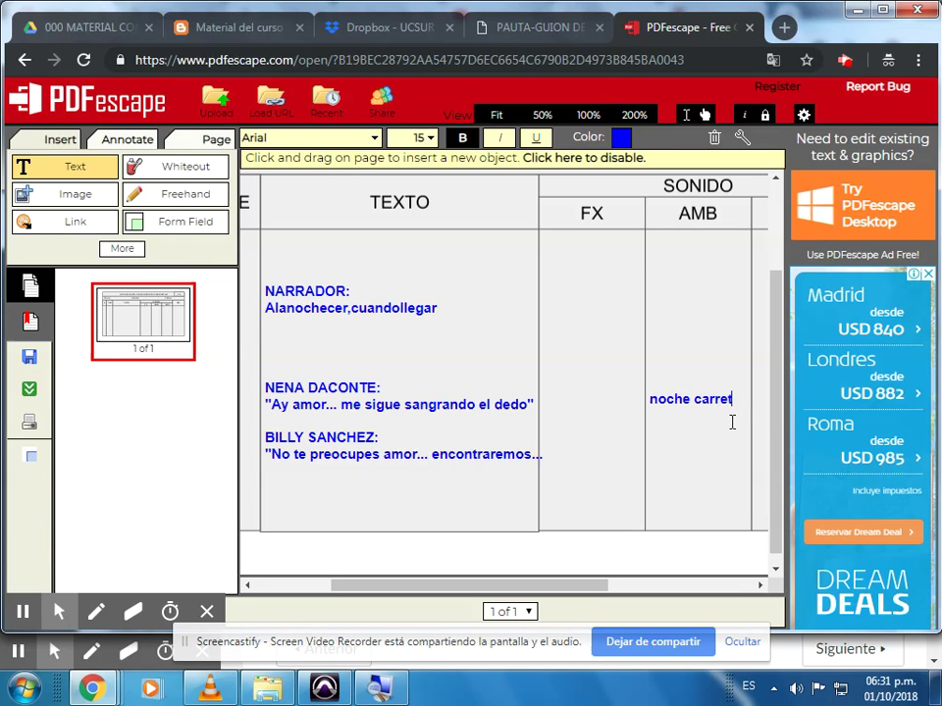
pyautogui.write('era')
# Step: Switch to Pro Tools, arm the NARRADOR track and start recording from the beginning of the session
pyautogui.click(325, 689)
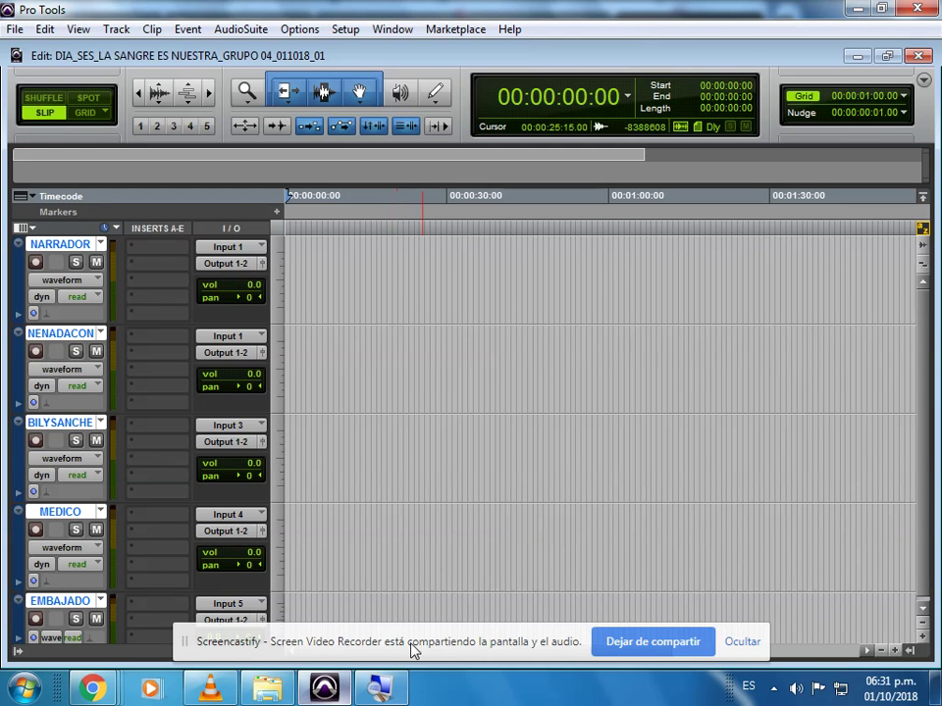
pyautogui.click(37, 263)
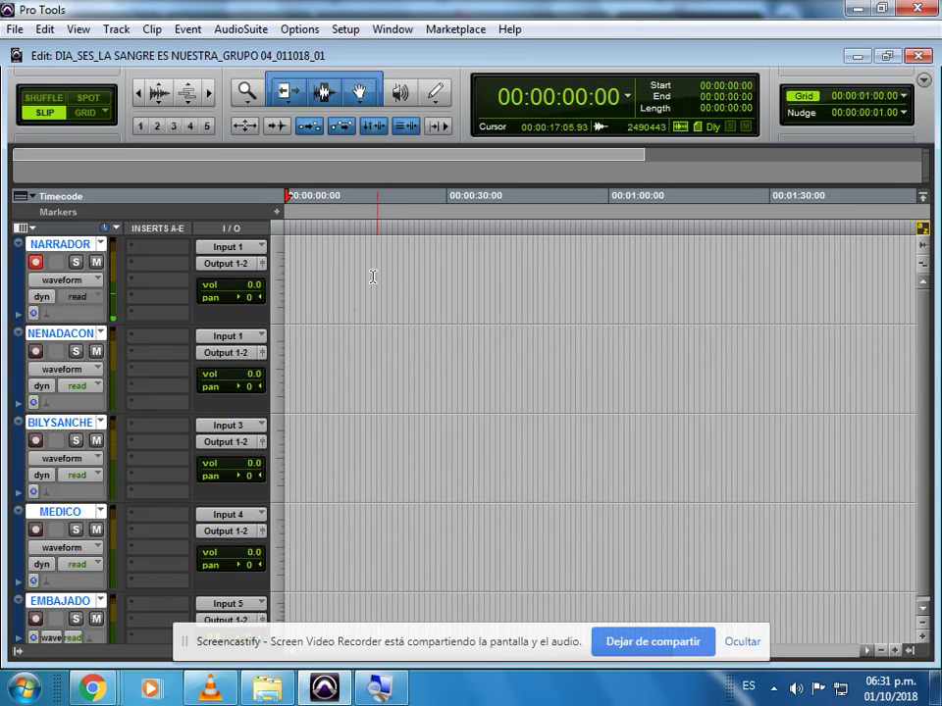
pyautogui.click(305, 251)
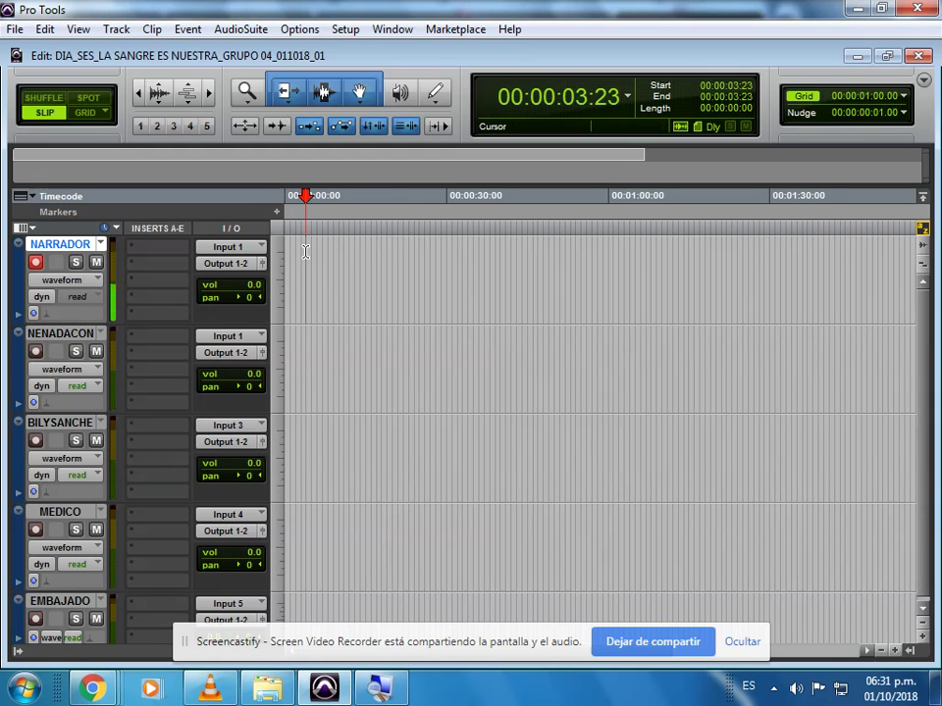
pyautogui.press('Return')
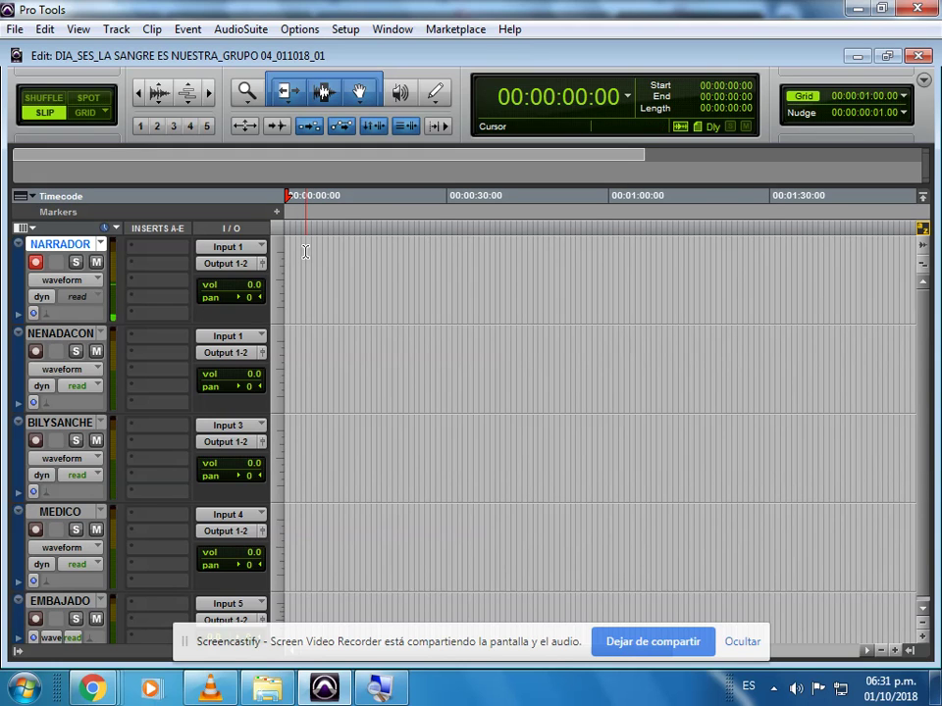
pyautogui.hotkey('ctrl', 'space')
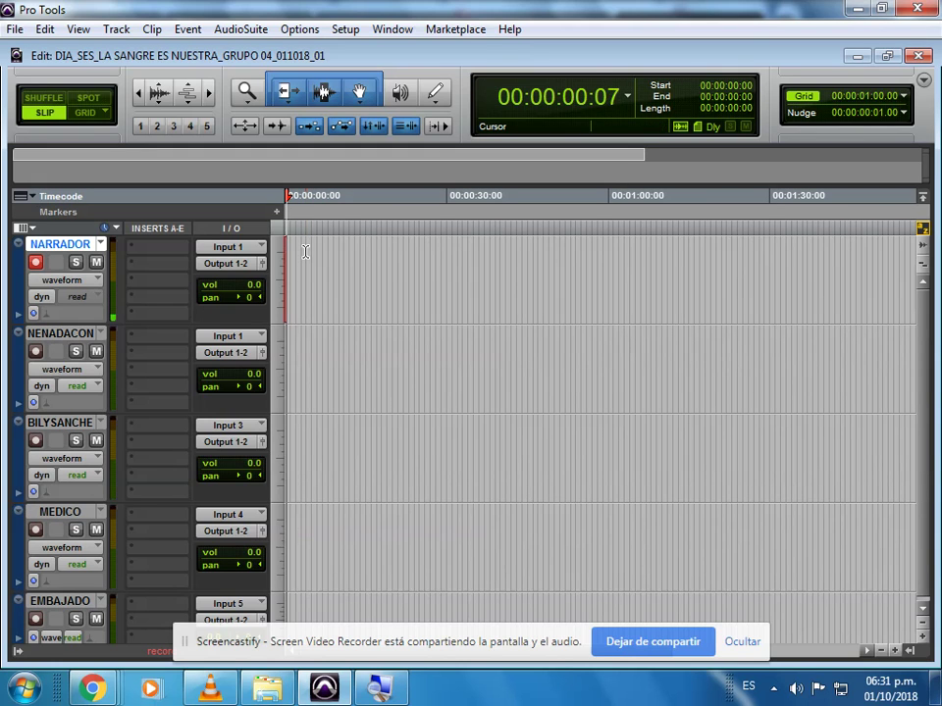
# Step: Switch back to the script in PDFescape and widen the narrator text box across the FX and AMB columns to reveal more of the sentence
pyautogui.moveTo(106, 694)
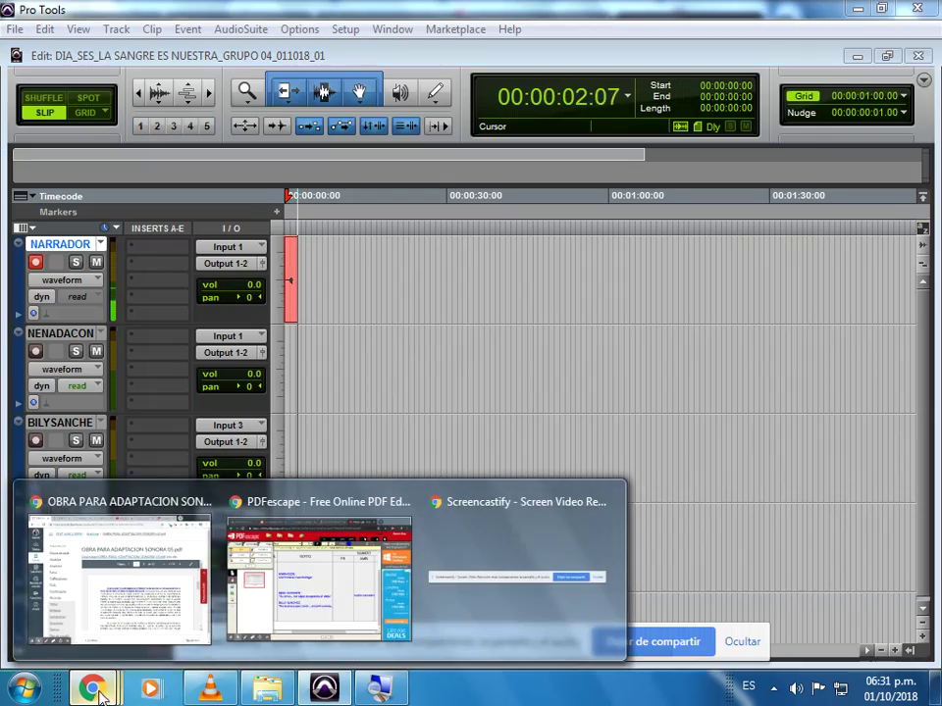
pyautogui.moveTo(225, 611)
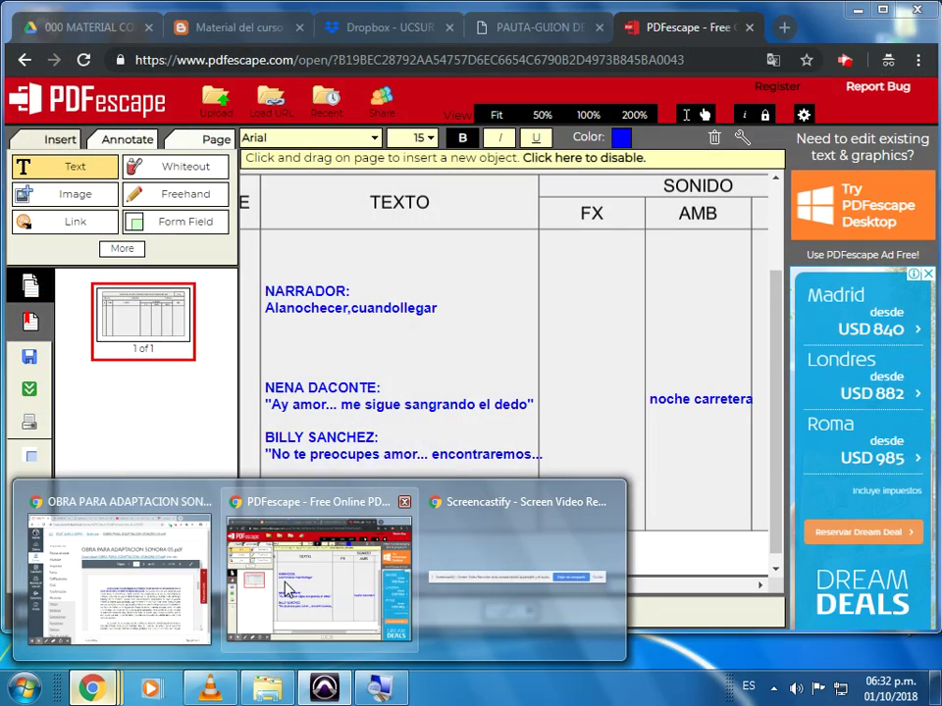
pyautogui.click(288, 589)
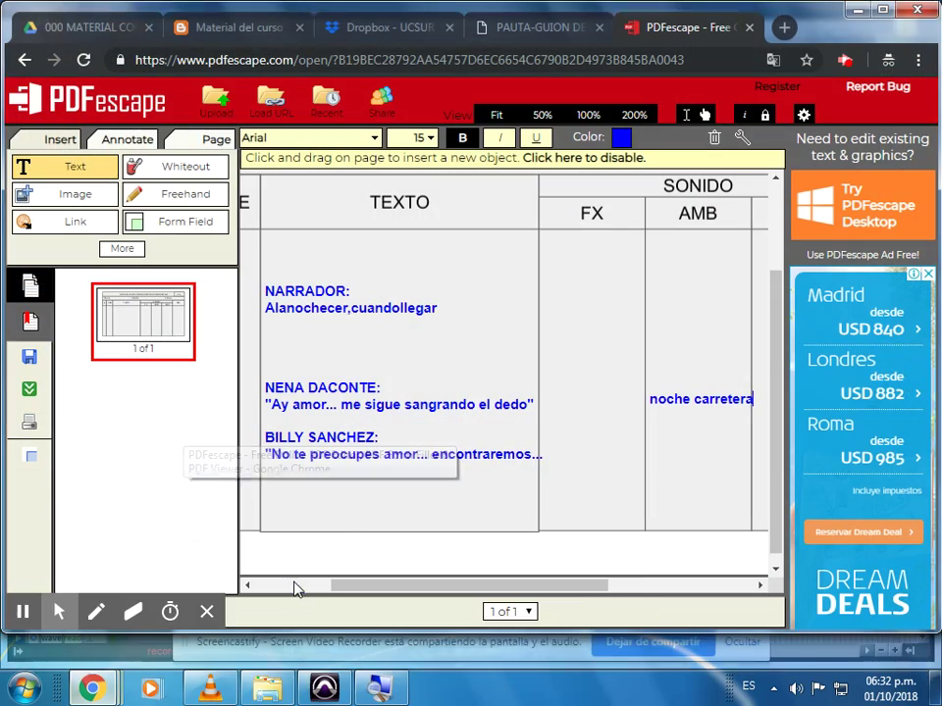
pyautogui.click(378, 312)
pyautogui.moveTo(439, 373); pyautogui.dragTo(741, 388)
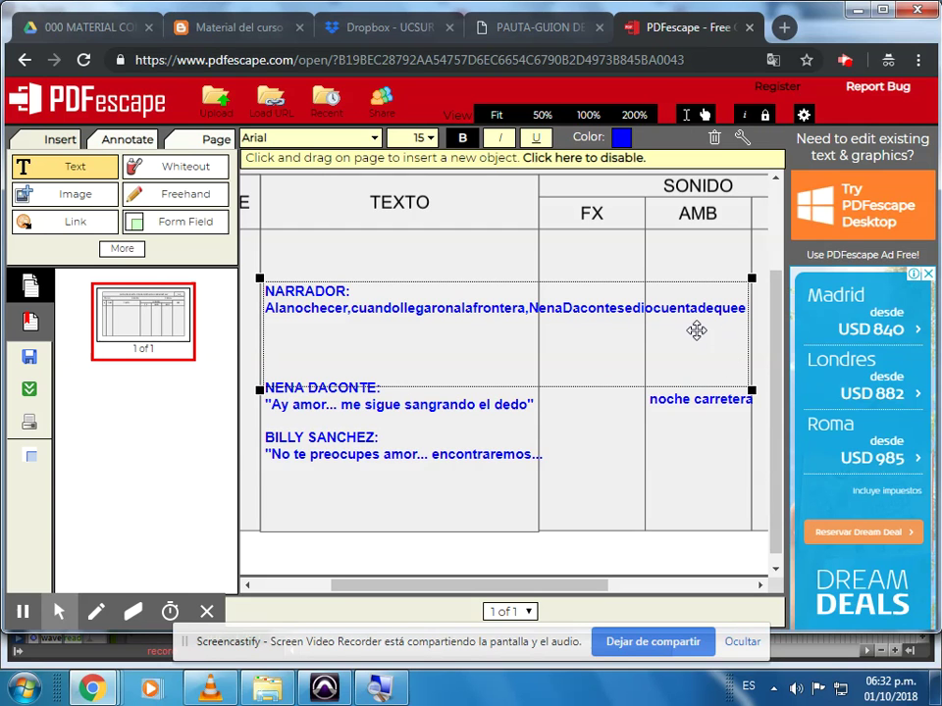
# Step: Return to Pro Tools, stop the narrator recording and disarm the NARRADOR track
pyautogui.click(324, 687)
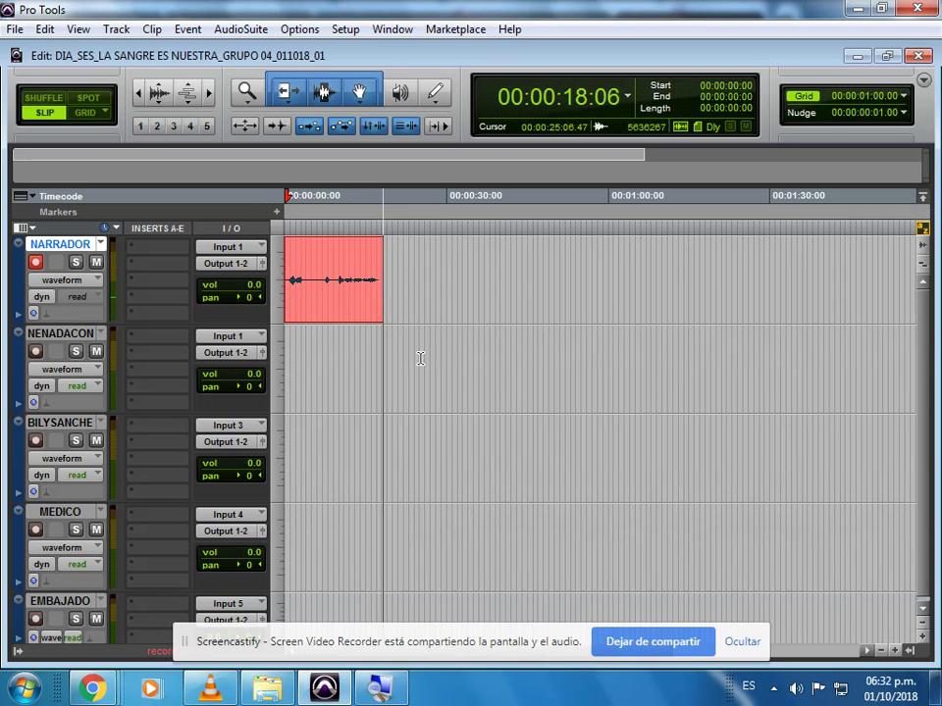
pyautogui.press('space')
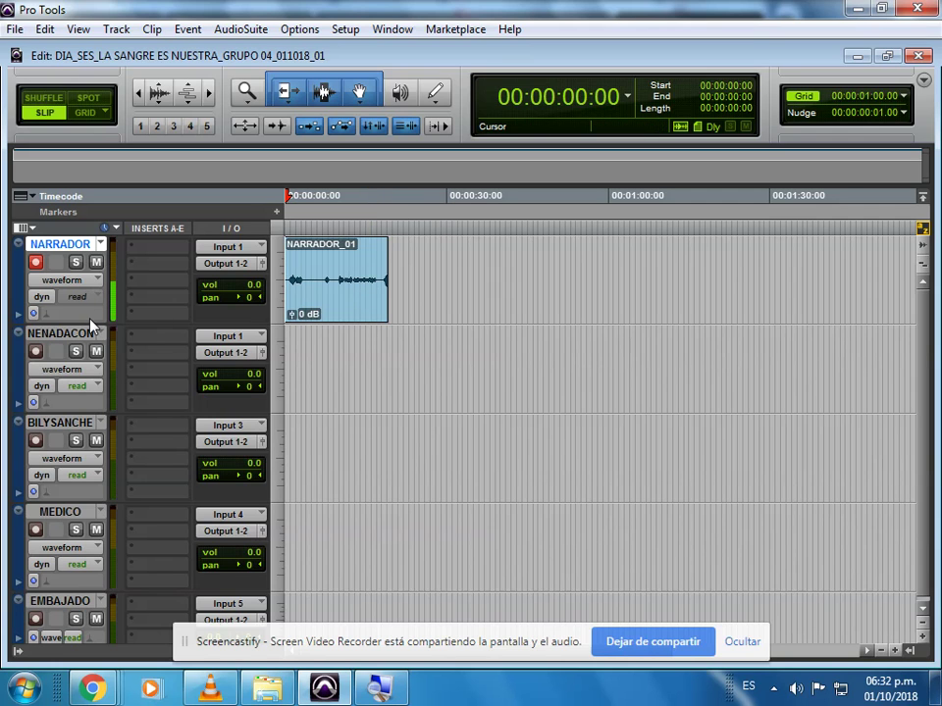
pyautogui.click(34, 313)
# Step: Make the NARRADOR track about twice as tall and place the edit cursor at 00:00:09:13, leaving the Selector tool active
pyautogui.moveTo(98, 324); pyautogui.dragTo(106, 414)
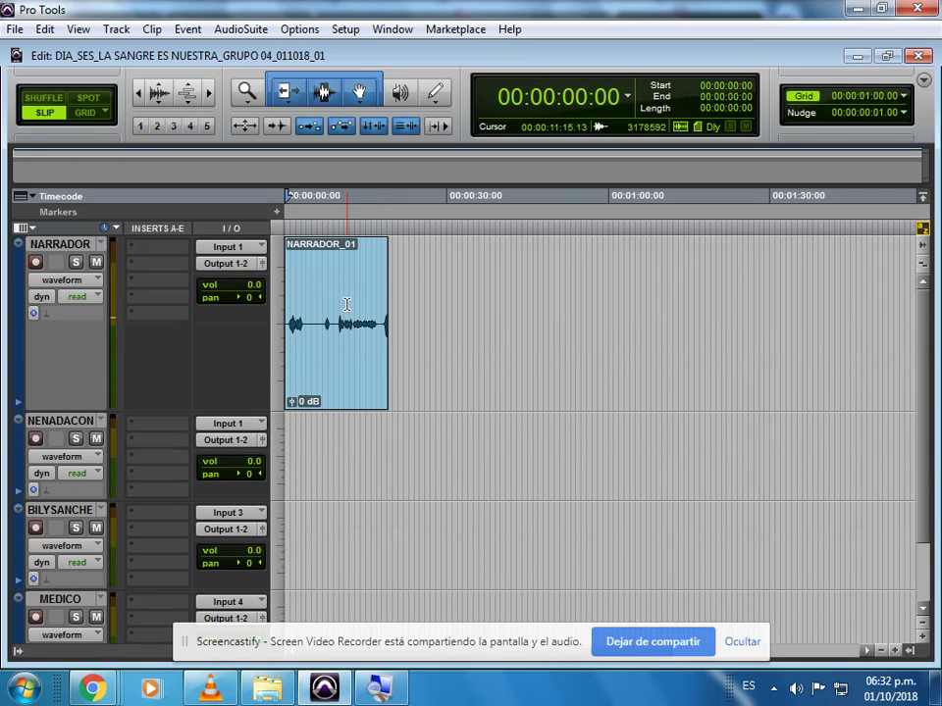
pyautogui.click(338, 300)
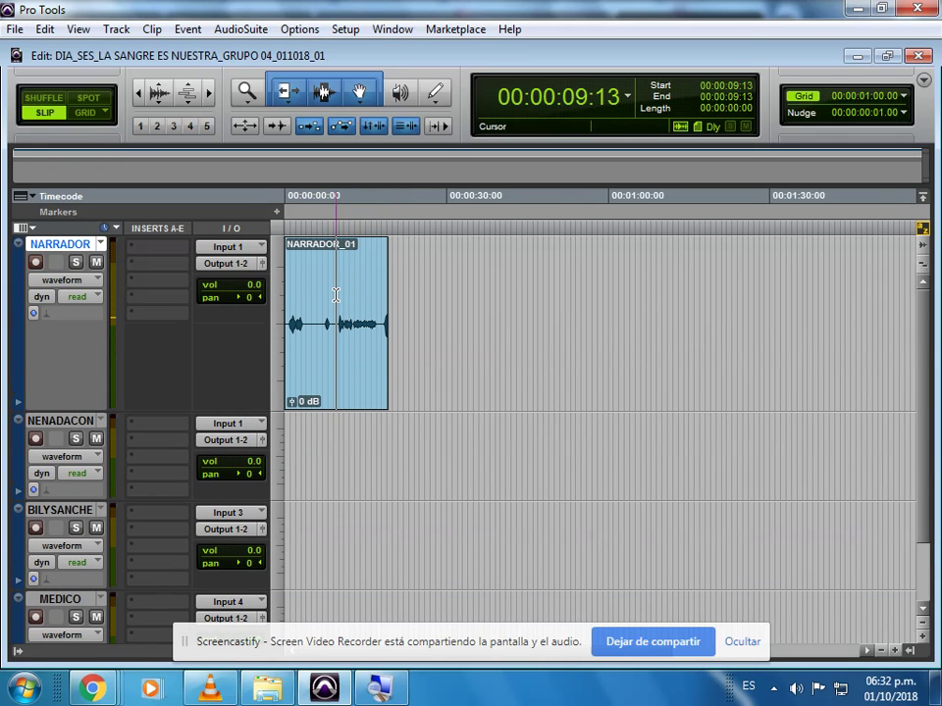
pyautogui.click(324, 92)
pyautogui.click(359, 92)
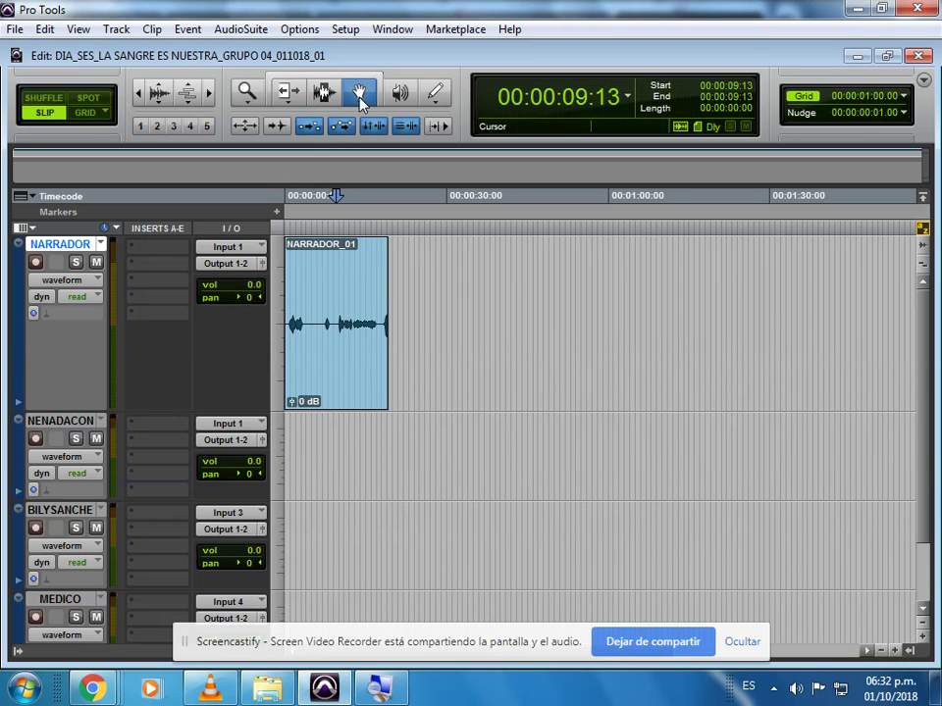
pyautogui.click(324, 91)
pyautogui.click(297, 93)
pyautogui.click(324, 91)
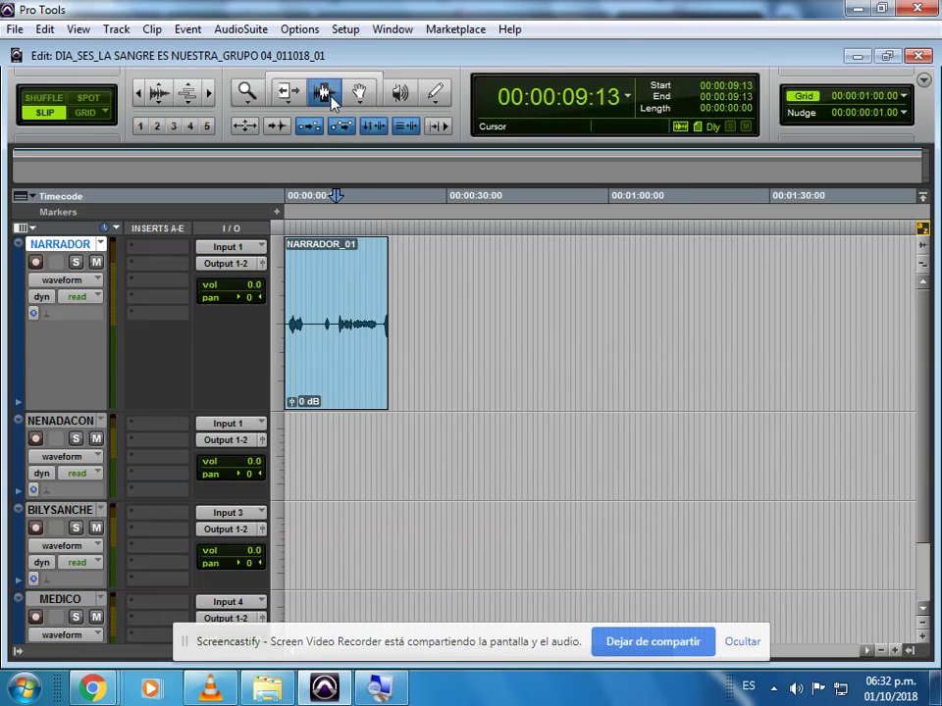
pyautogui.click(360, 102)
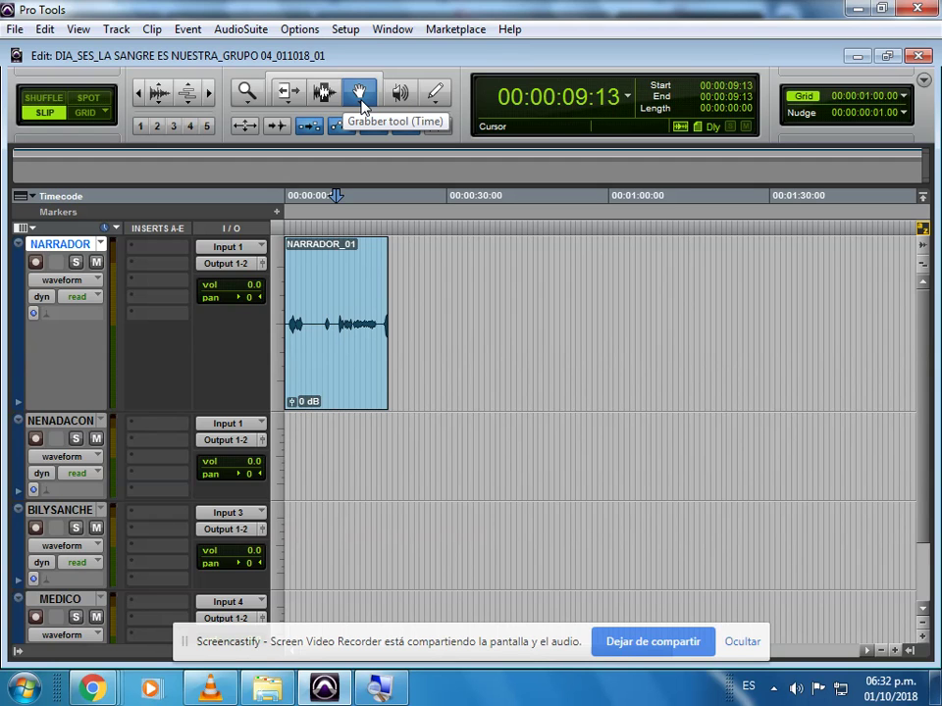
pyautogui.click(323, 93)
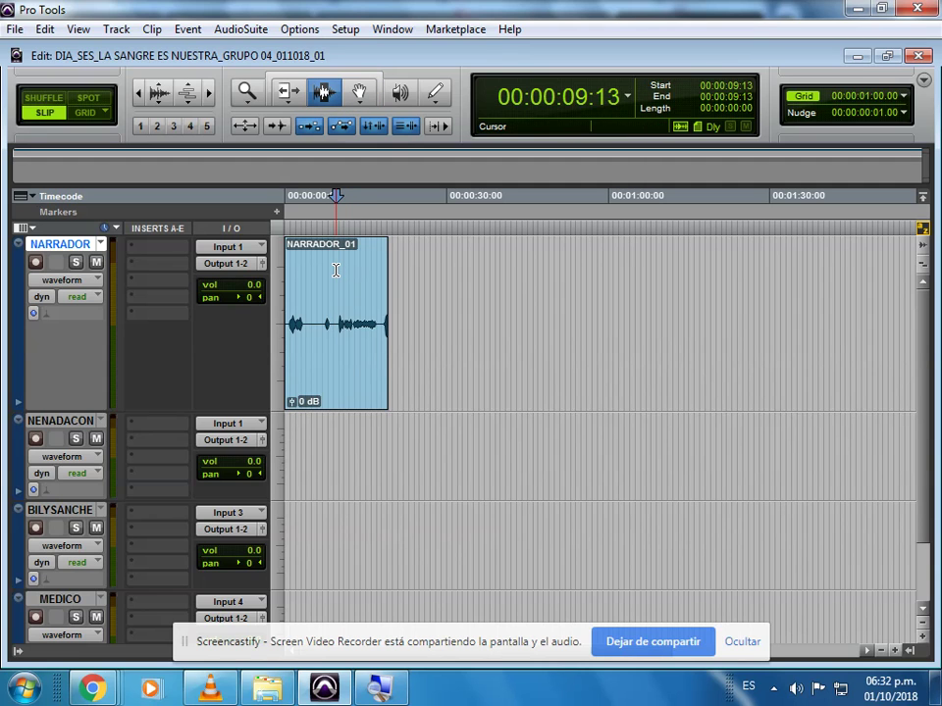
# Step: Raise the narrator clip's gain to +17.0 dB while playing it, and place the edit cursor at 00:00:12:24
pyautogui.press('space')
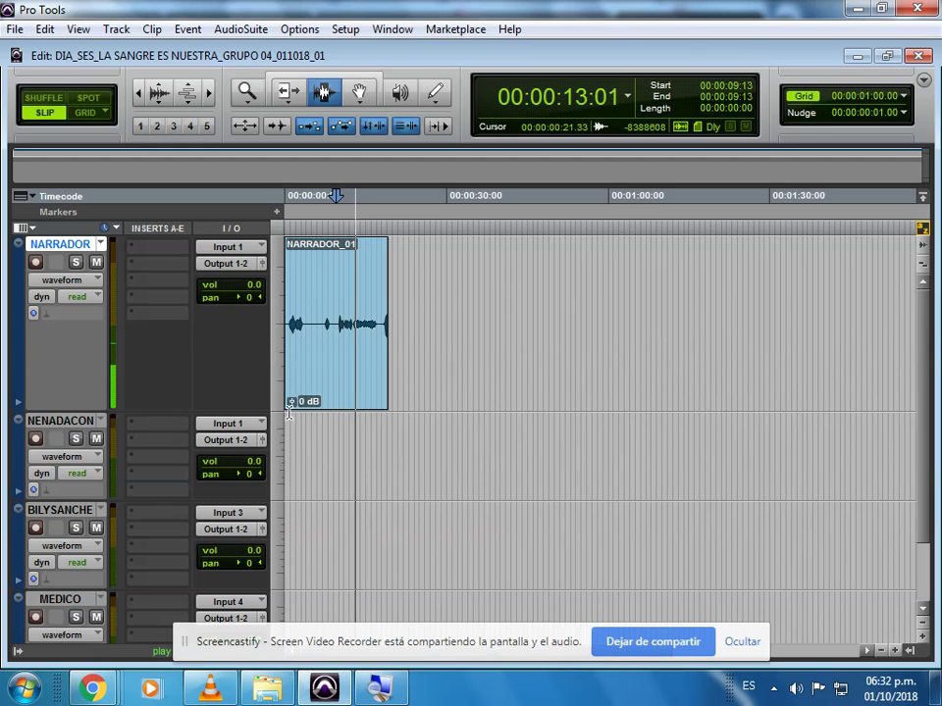
pyautogui.moveTo(290, 402); pyautogui.dragTo(286, 391)
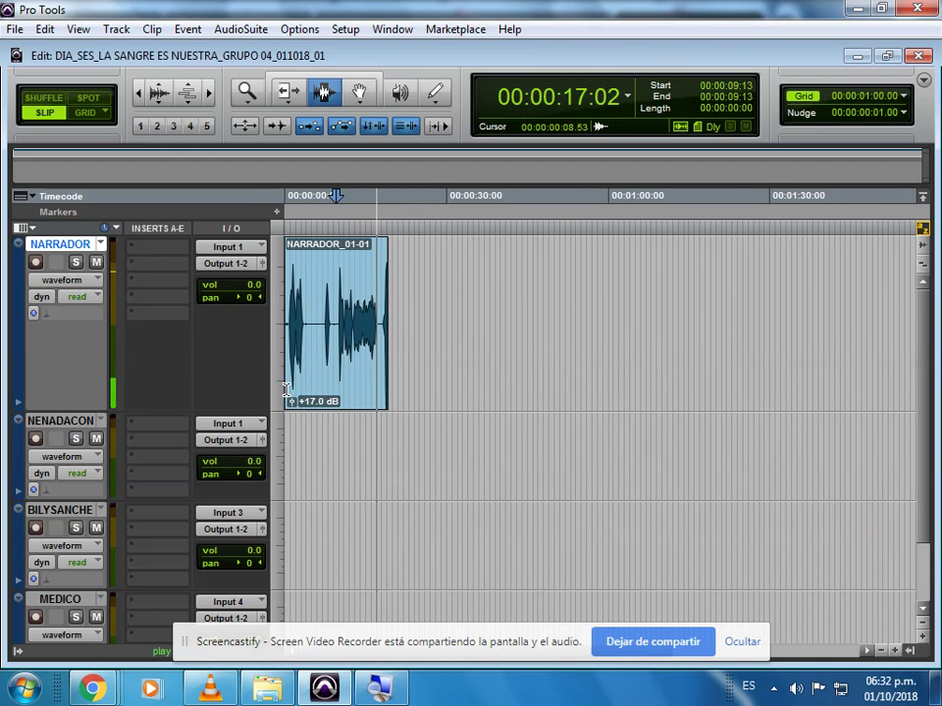
pyautogui.press('space')
pyautogui.click(339, 333)
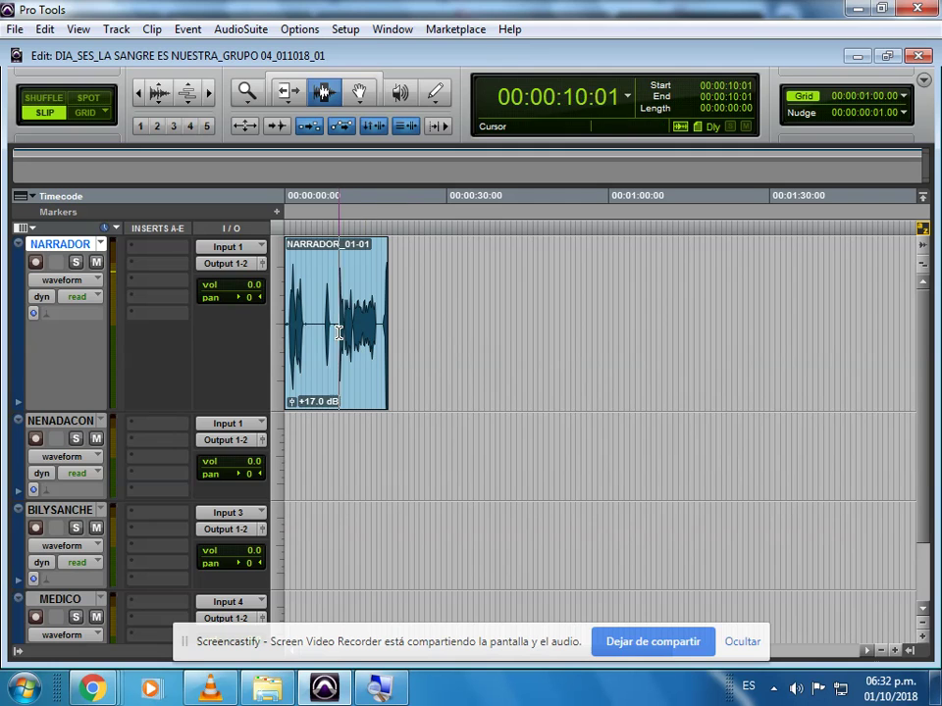
pyautogui.click(356, 327)
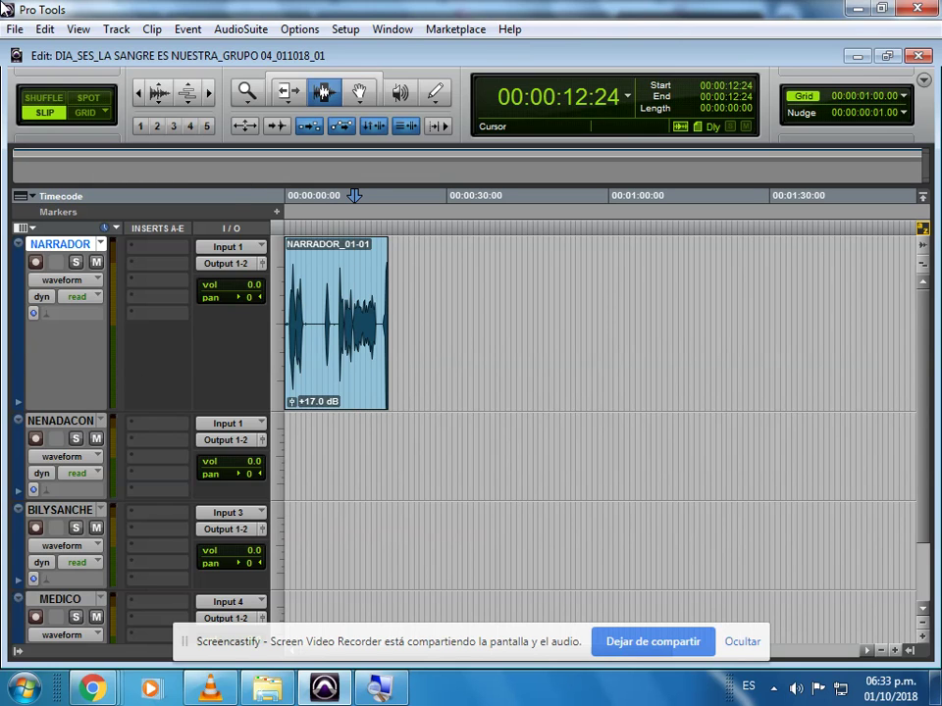
# Step: Play back a short stretch of the narrator clip from 00:00:12:24 to check its level
pyautogui.press('space')
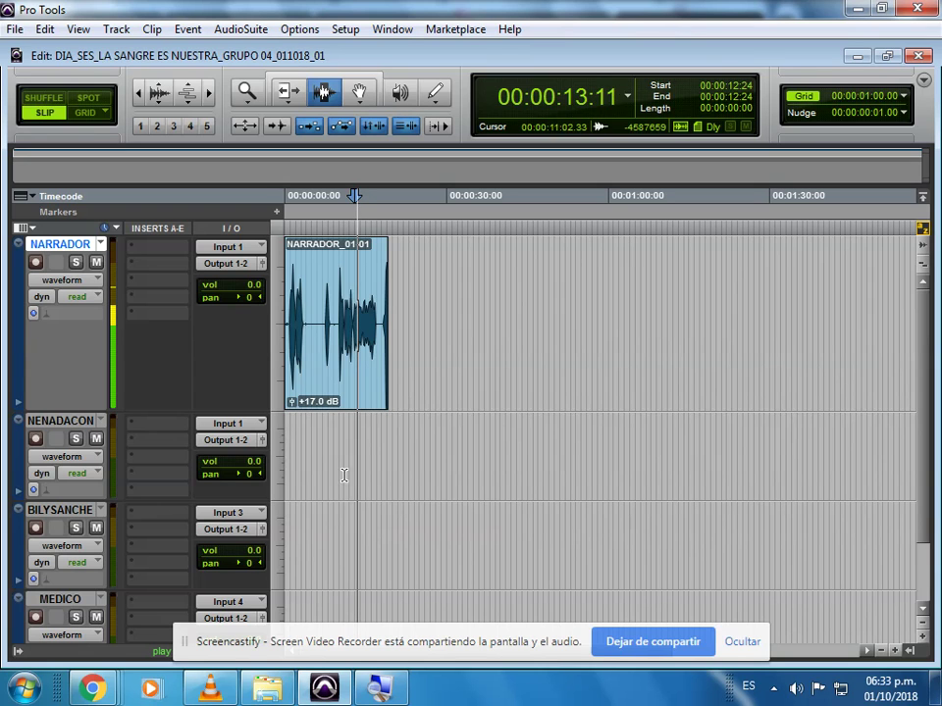
pyautogui.press('space')
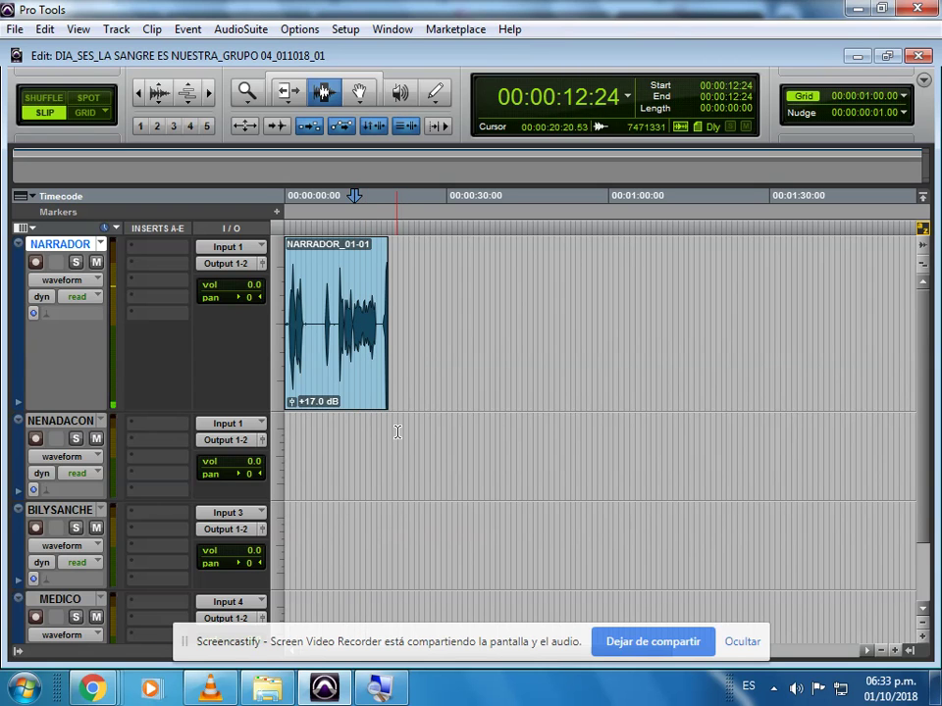
# Step: Record a take of about 8 seconds on the NENADACON track starting at 00:00:20:20, and disarm the track
pyautogui.click(397, 432)
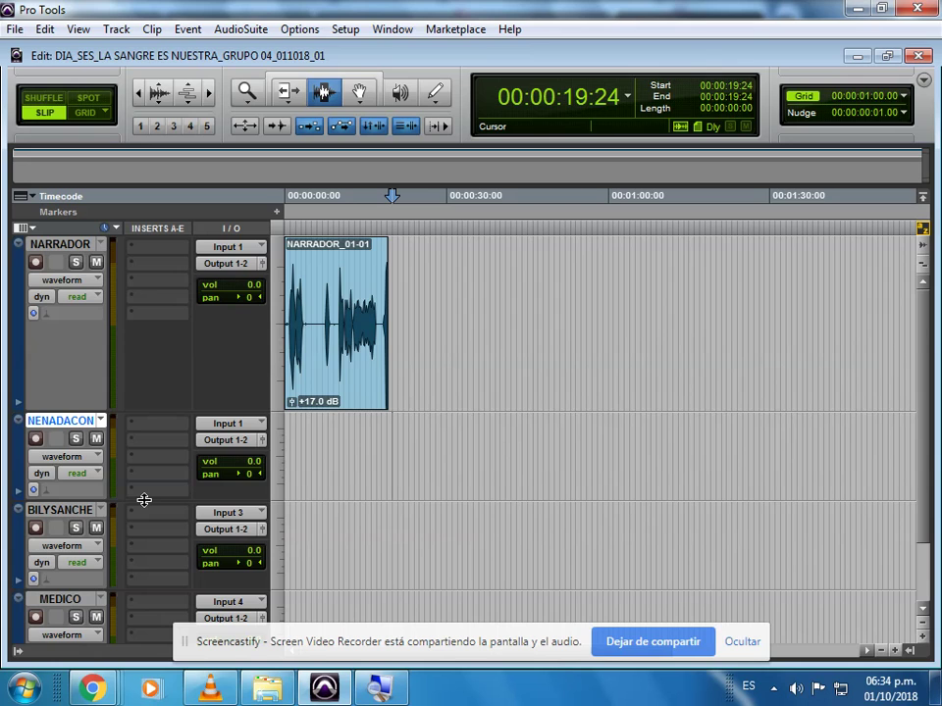
pyautogui.click(36, 439)
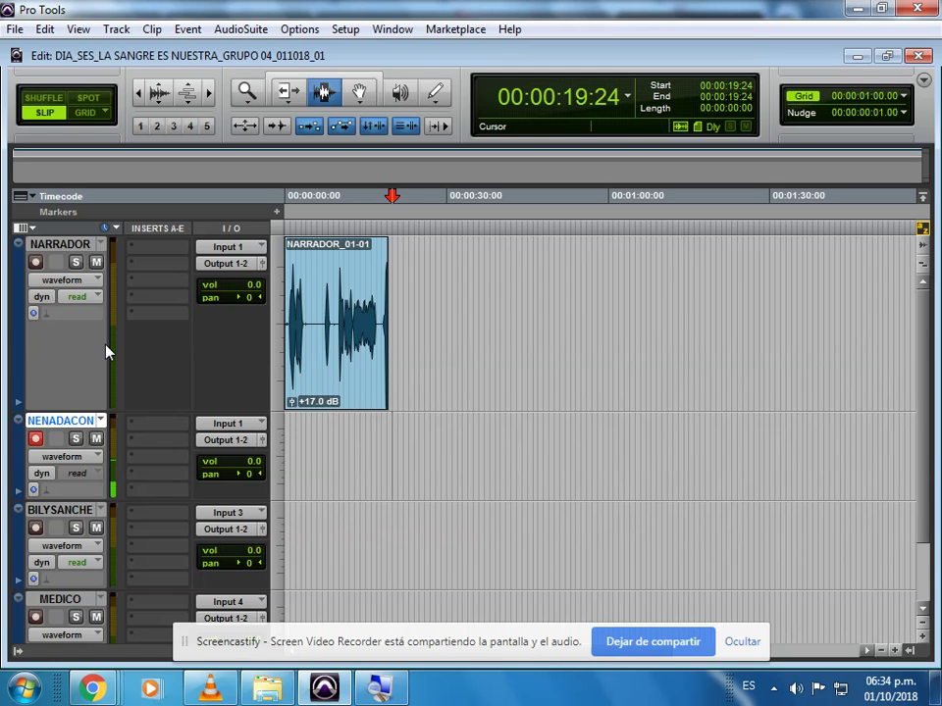
pyautogui.click(404, 422)
pyautogui.click(397, 432)
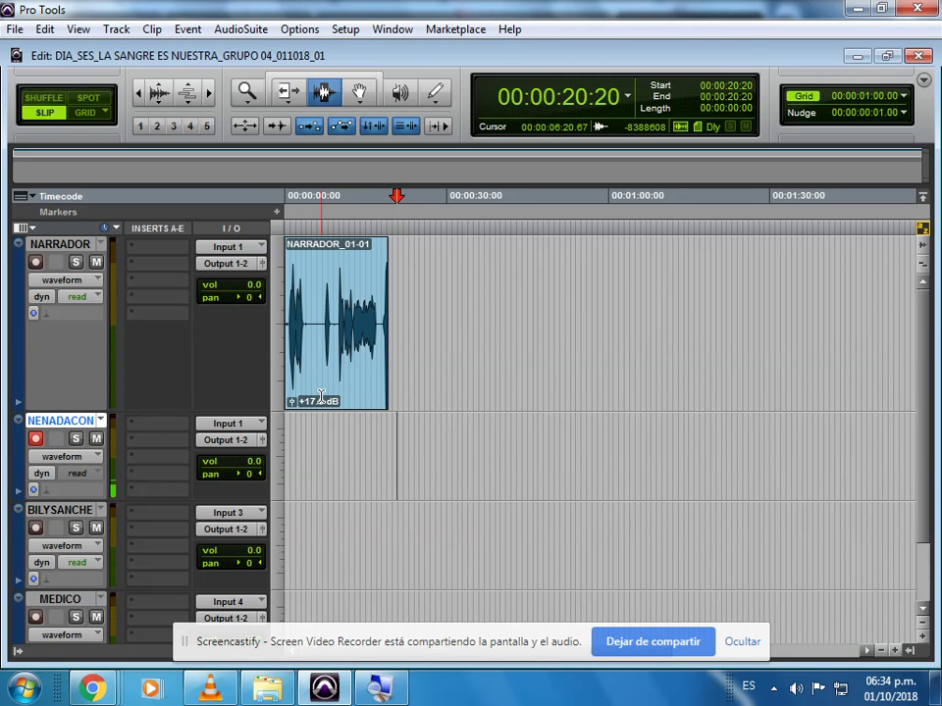
pyautogui.hotkey('ctrl', 'space')
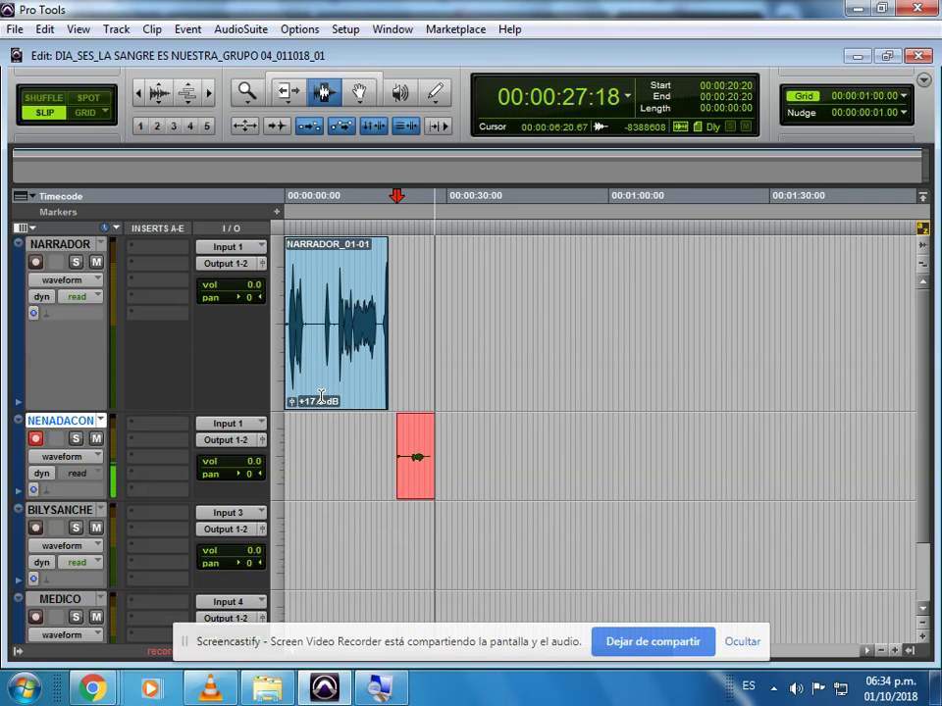
pyautogui.press('space')
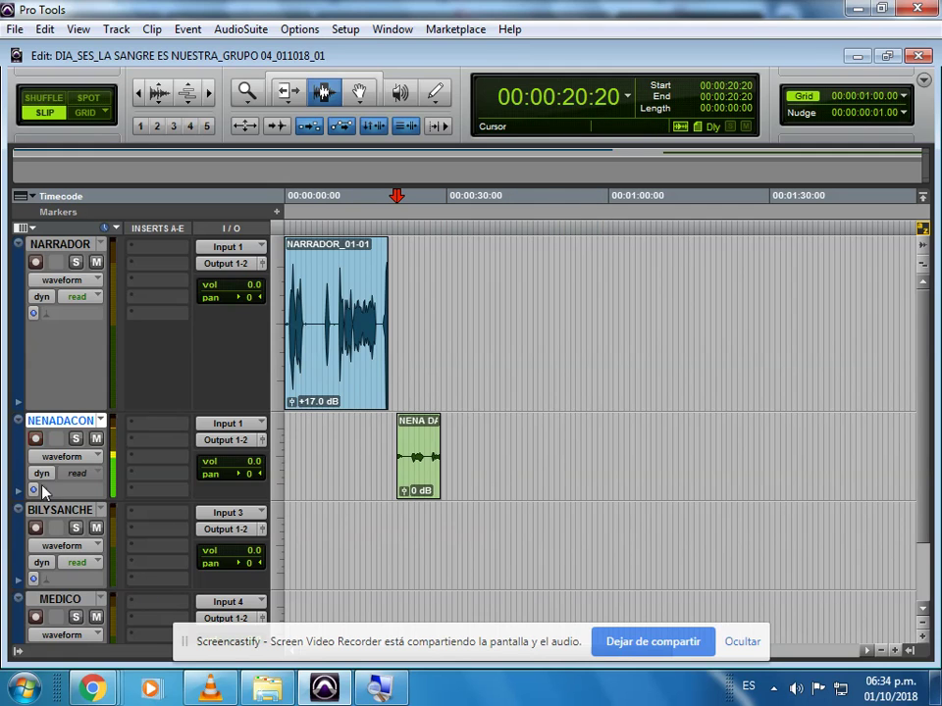
pyautogui.click(35, 438)
# Step: Arm the BILYSANCHE track for recording and set its audio input to Input 1
pyautogui.click(35, 528)
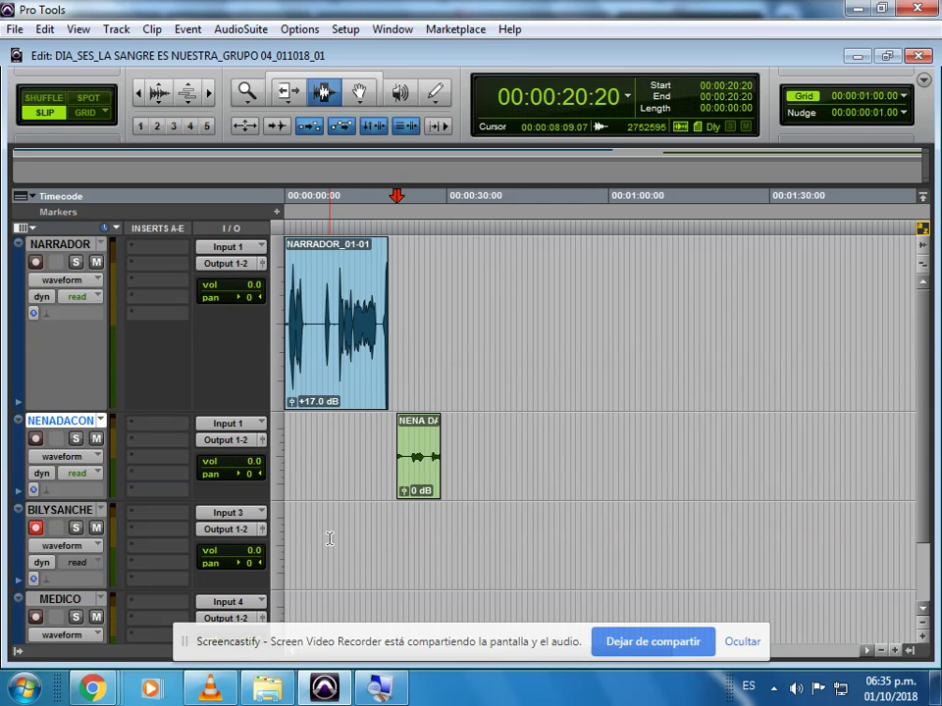
pyautogui.click(262, 514)
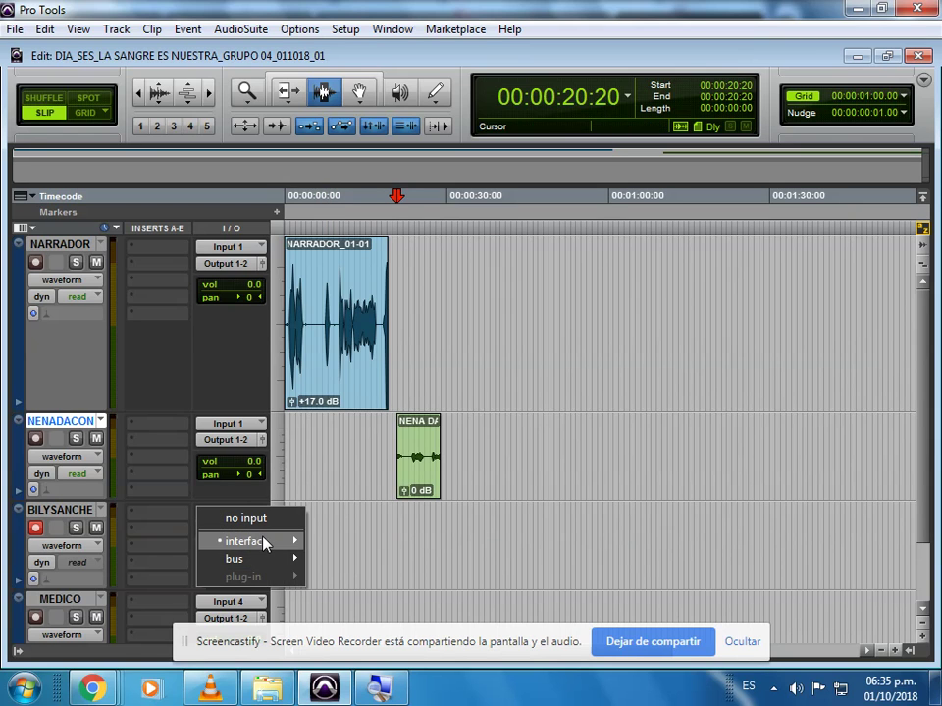
pyautogui.moveTo(285, 541)
pyautogui.click(324, 350)
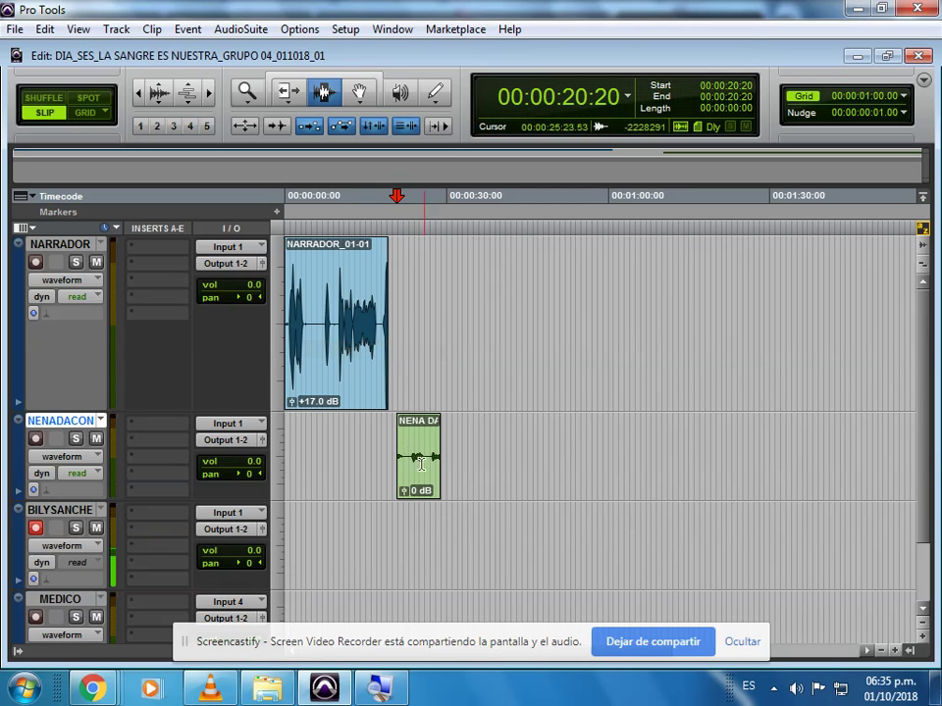
# Step: Record a take of about 7 seconds on the BILYSANCHE track starting at 00:00:30:13, and disarm the track
pyautogui.click(453, 539)
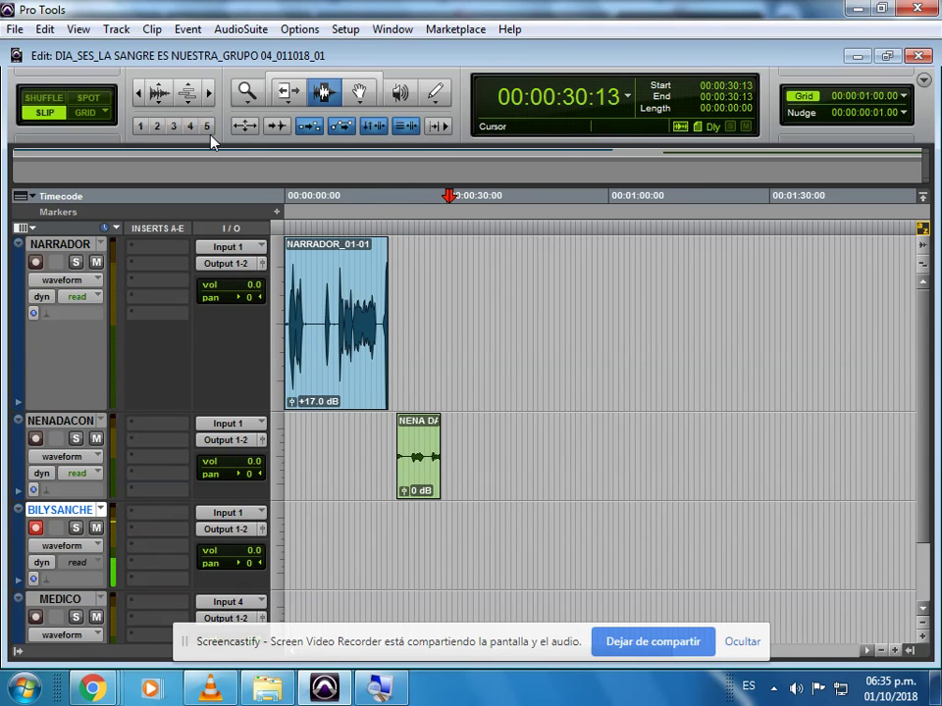
pyautogui.hotkey('ctrl', 'space')
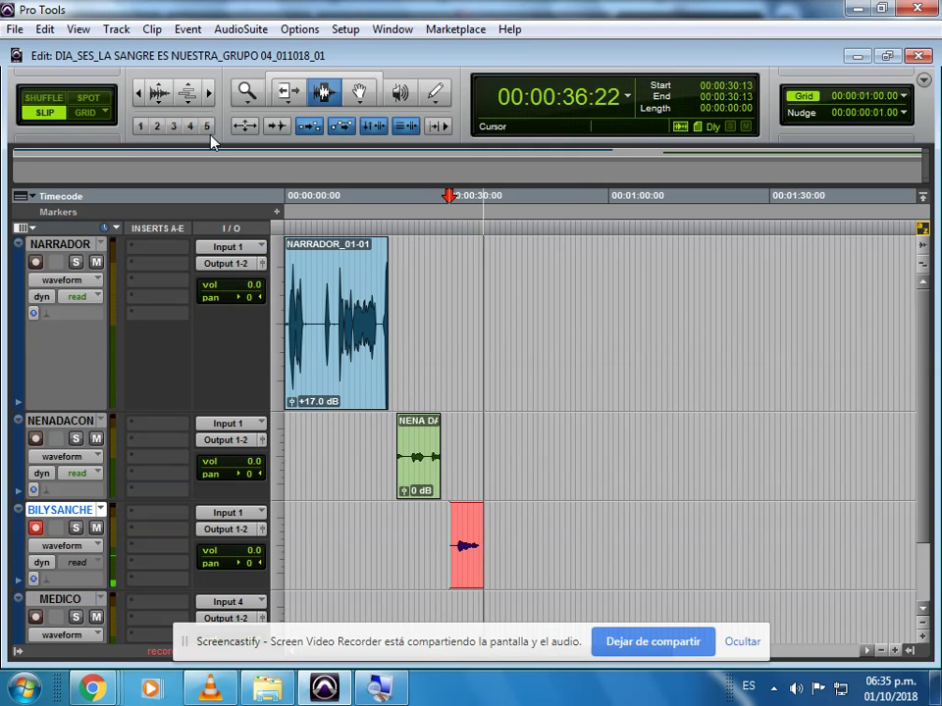
pyautogui.press('space')
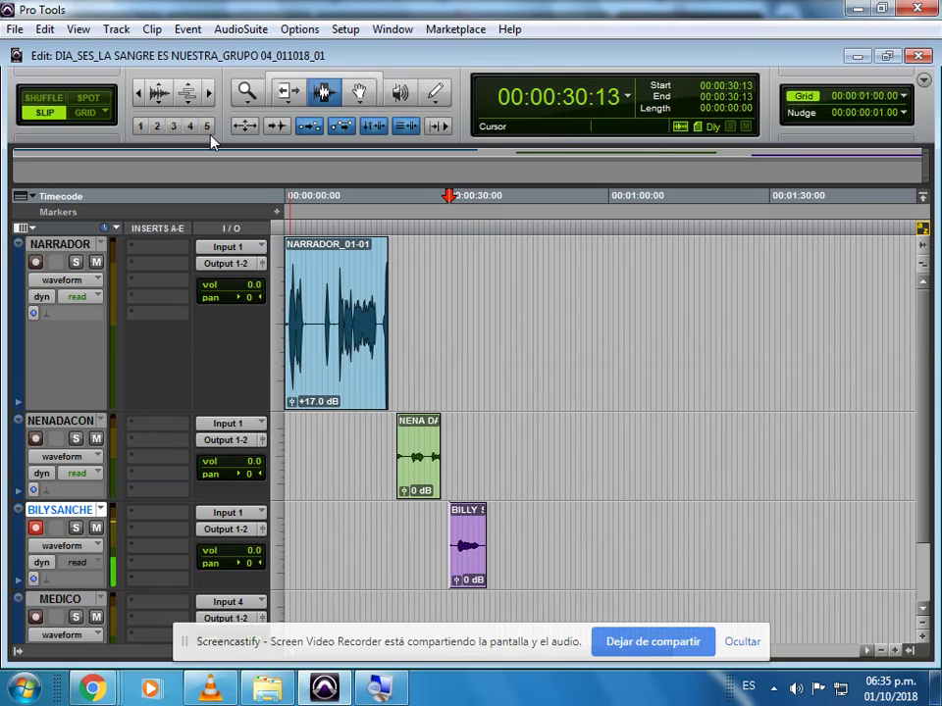
pyautogui.click(493, 287)
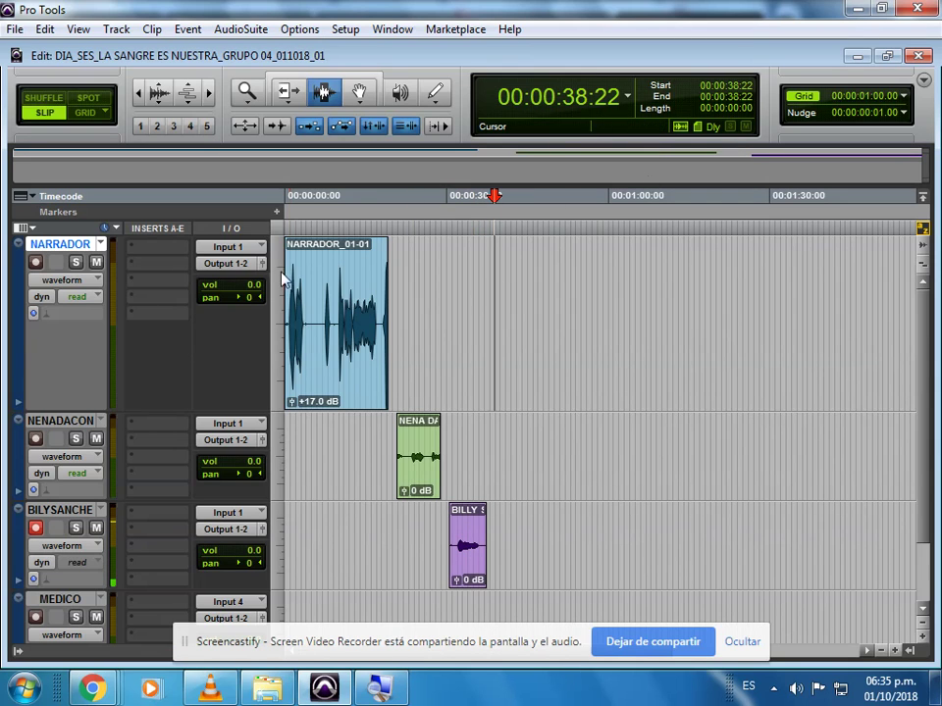
pyautogui.click(36, 528)
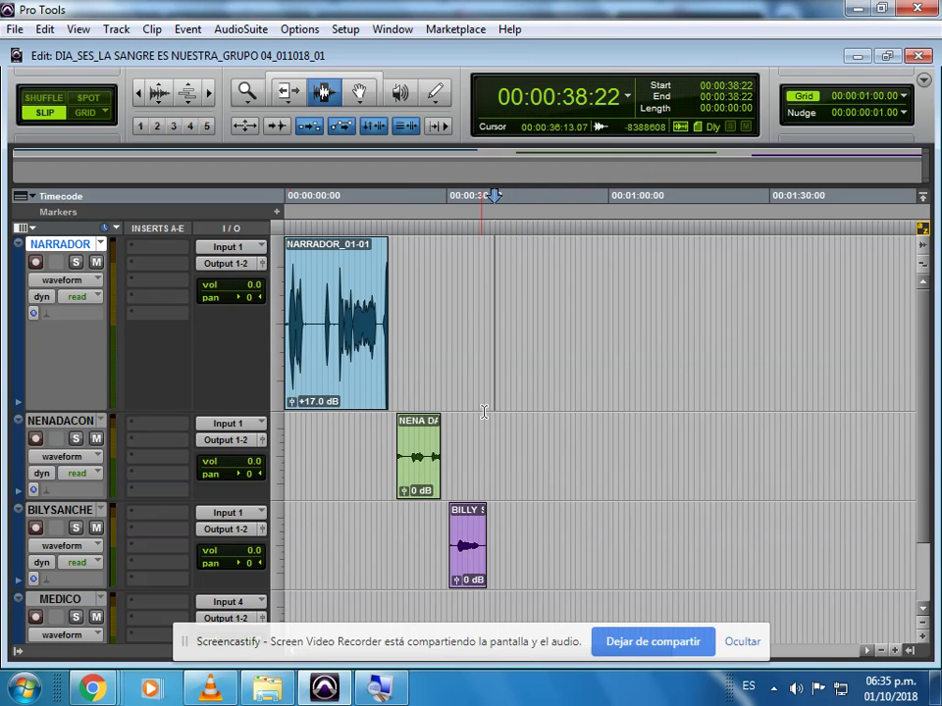
pyautogui.click(428, 367)
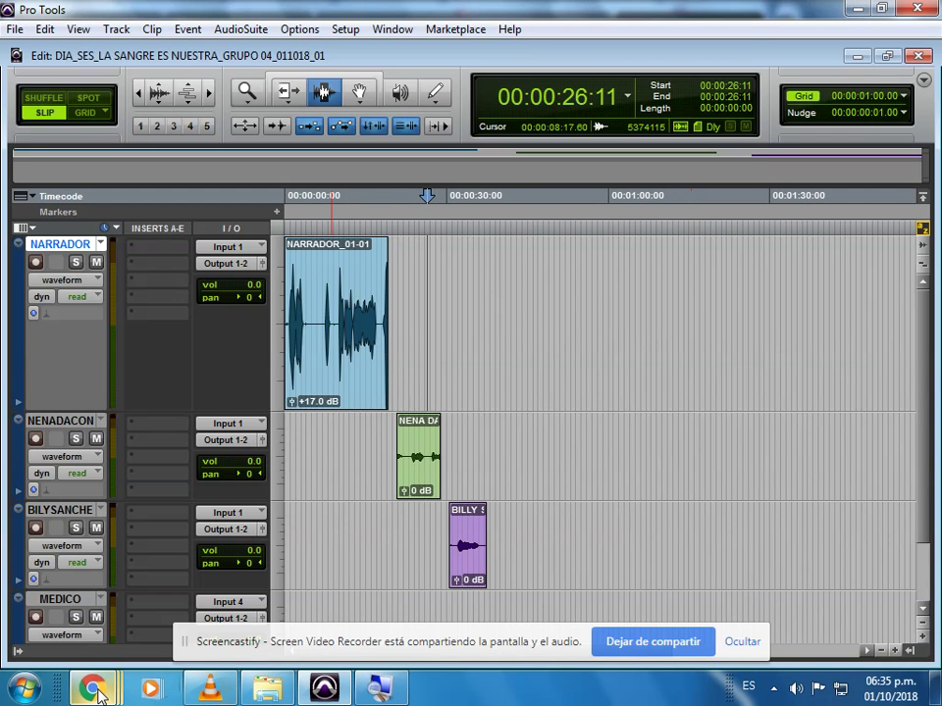
pyautogui.click(736, 390)
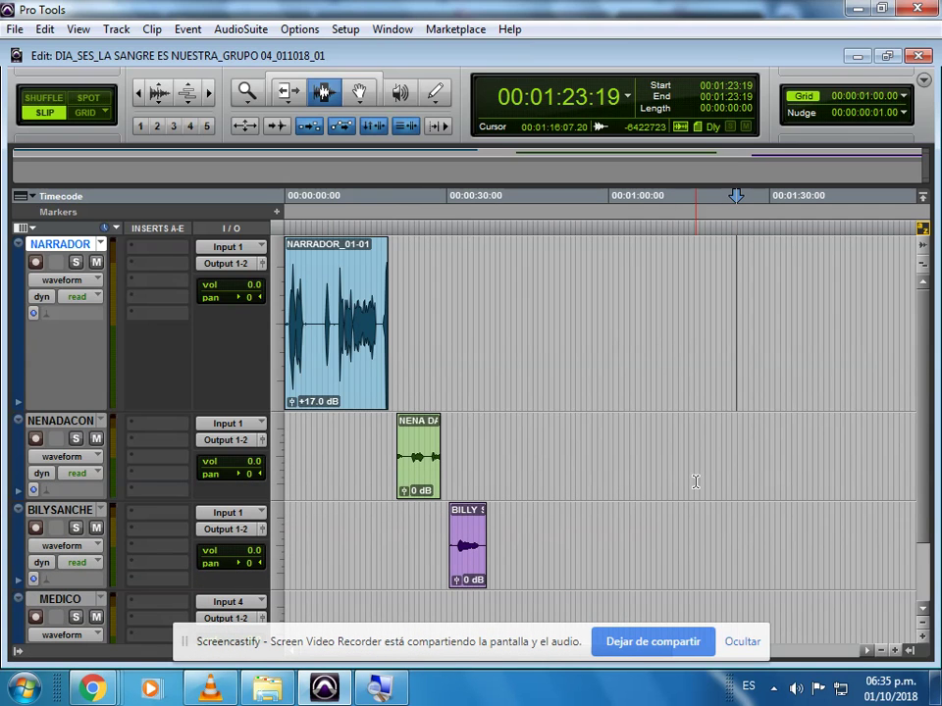